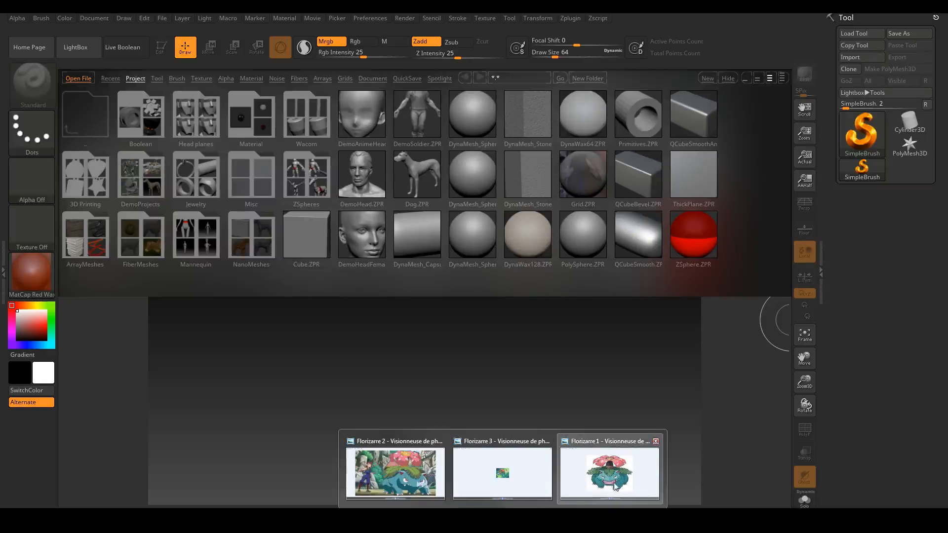
- View the three Florizarre reference images one after another, noting the front view and the two anime scenes
{"action": "left_click", "coordinate": [617, 481]}
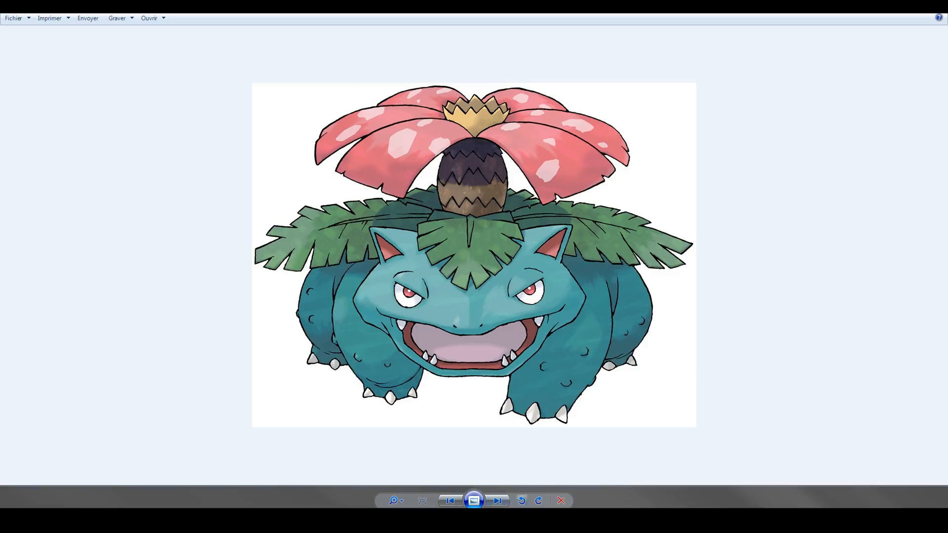
{"action": "mouse_move", "coordinate": [517, 519]}
{"action": "left_click", "coordinate": [517, 482]}
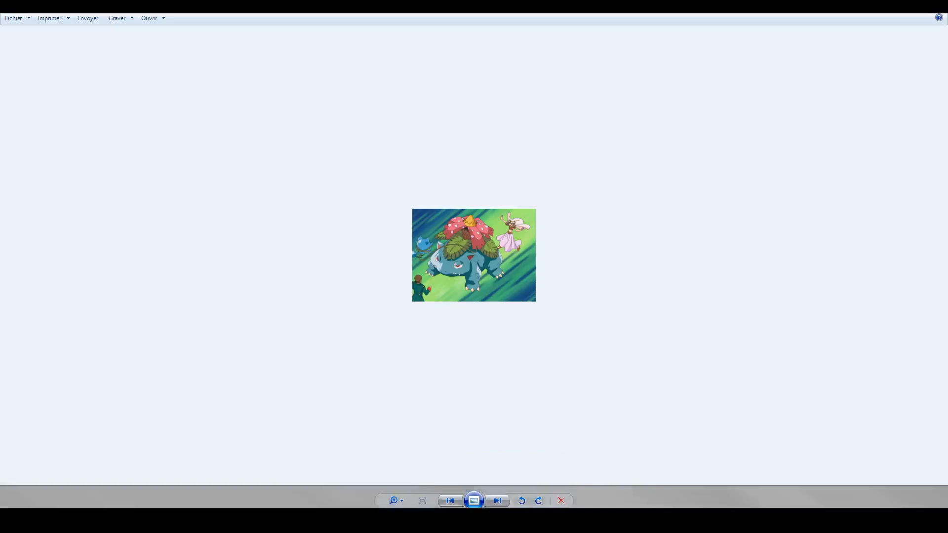
{"action": "mouse_move", "coordinate": [403, 480]}
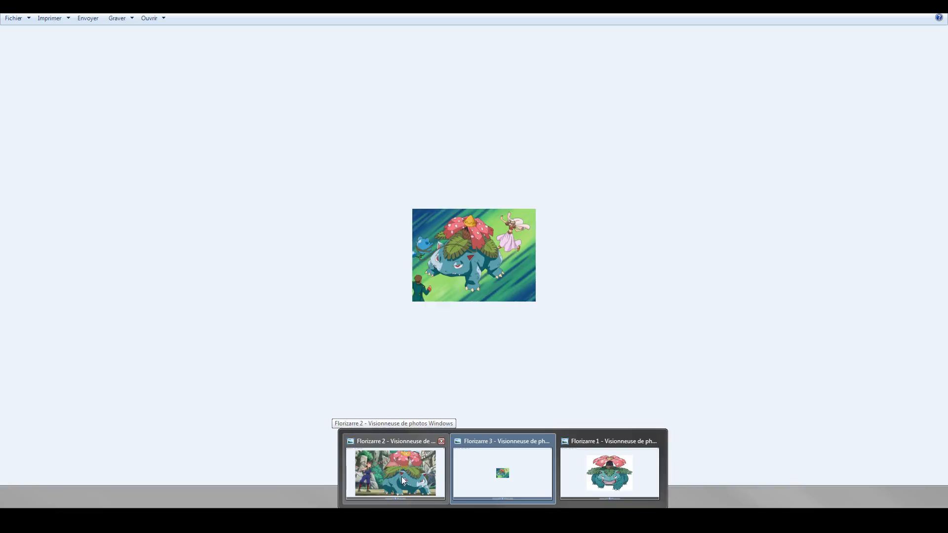
{"action": "left_click", "coordinate": [402, 476]}
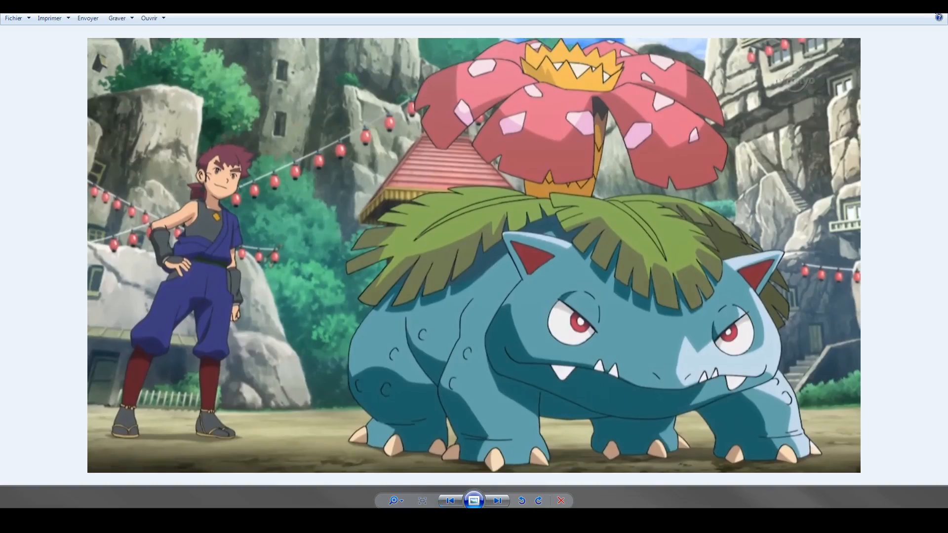
- Close the two anime reference images, shrink the Florizarre 1 image window and move it clear of the ZBrush workspace
{"action": "left_click", "coordinate": [936, 6]}
{"action": "left_click", "coordinate": [936, 6]}
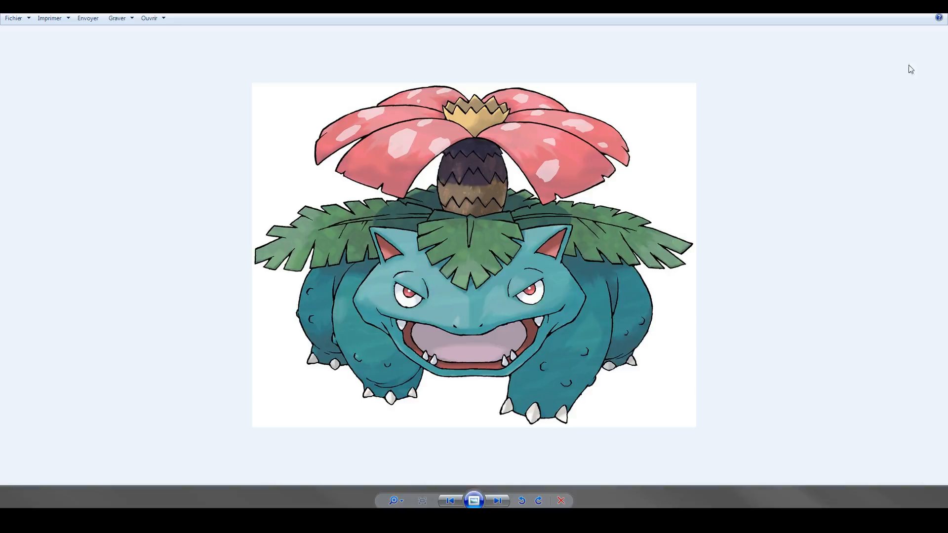
{"action": "left_click", "coordinate": [917, 5]}
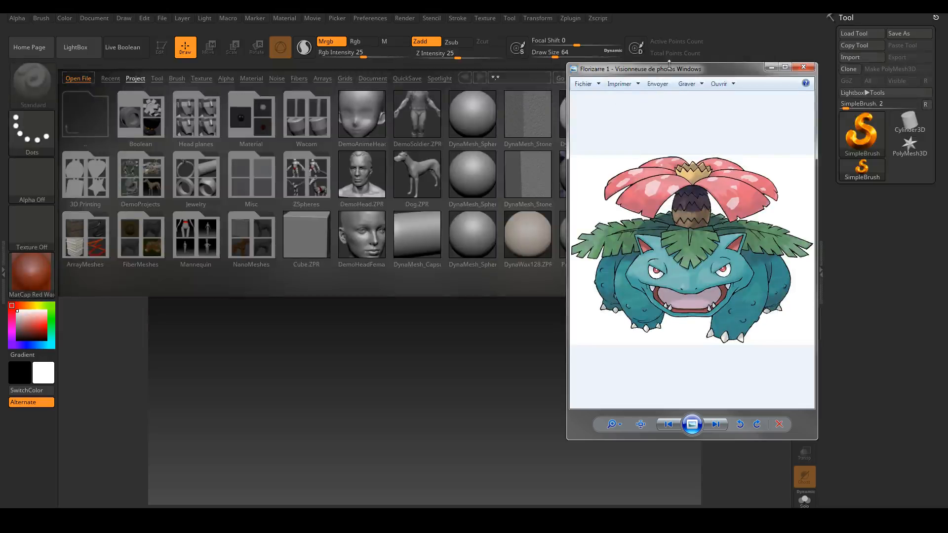
{"action": "left_click_drag", "start_coordinate": [662, 67], "coordinate": [947, 203]}
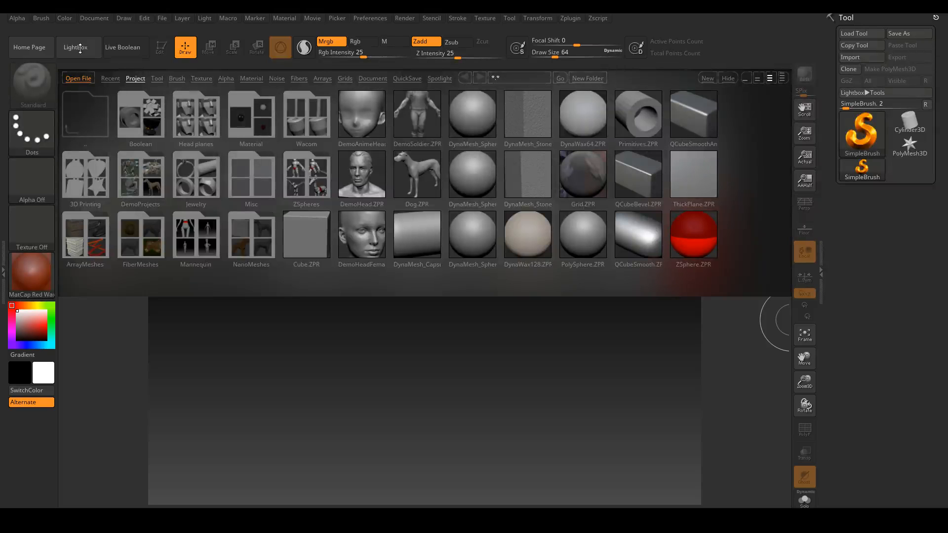
- Load the DynaMesh sphere project with resolution 32, check its DynaMesh settings and show the subtool list
{"action": "double_click", "coordinate": [470, 178]}
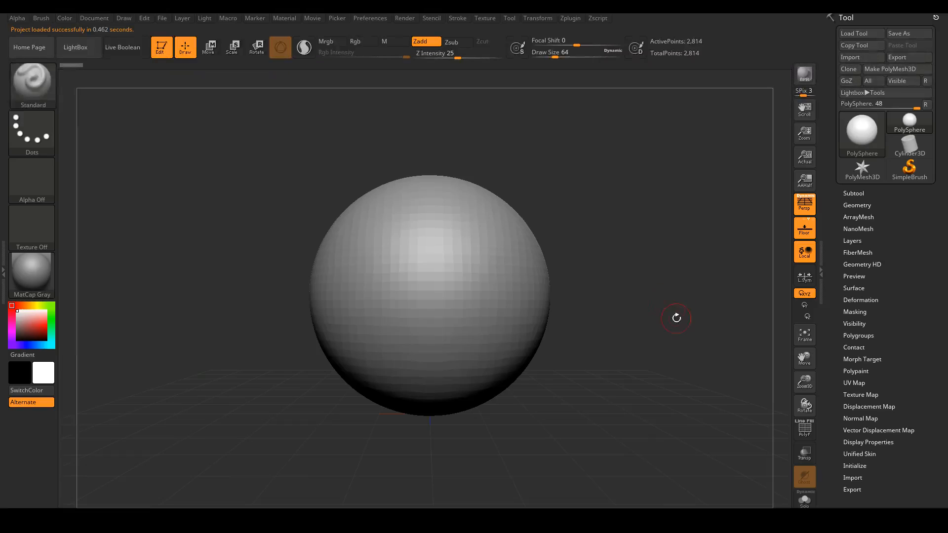
{"action": "left_click", "coordinate": [860, 205]}
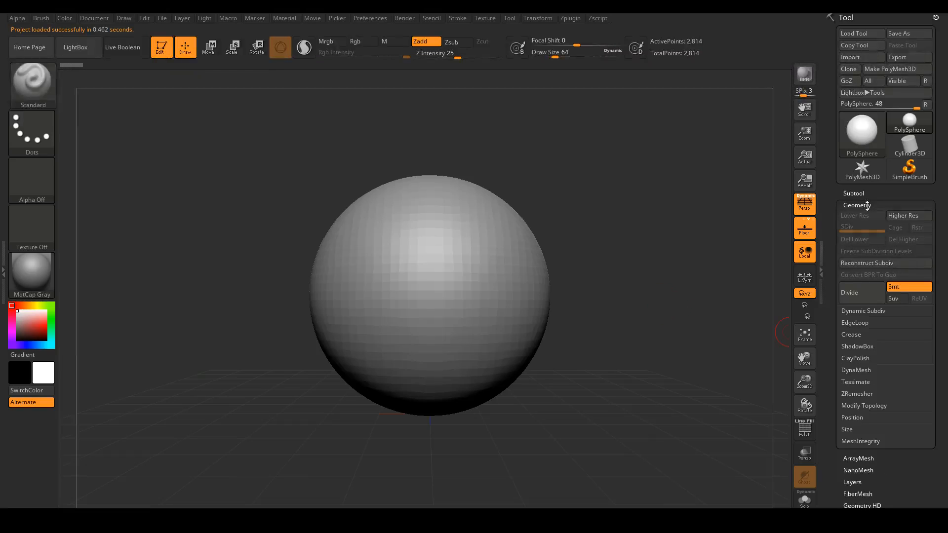
{"action": "left_click", "coordinate": [858, 370]}
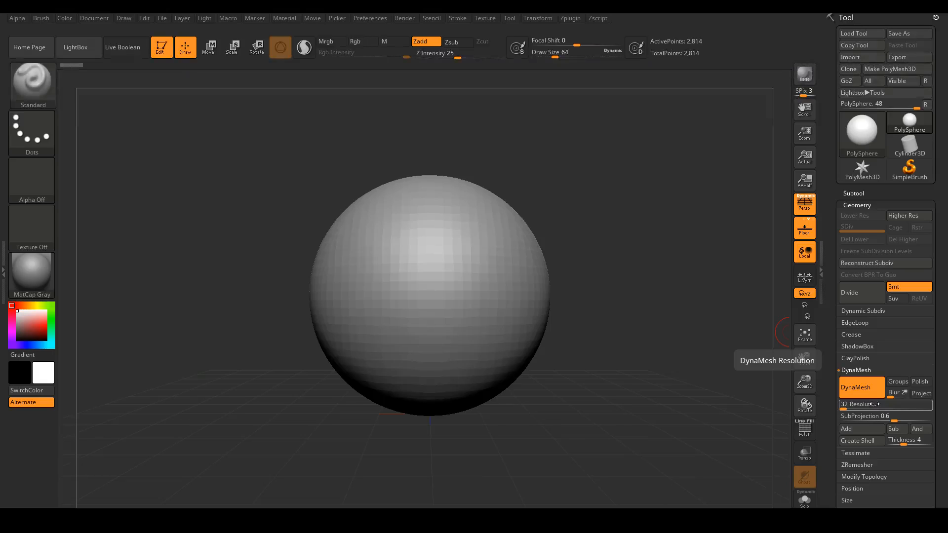
{"action": "left_click", "coordinate": [863, 194]}
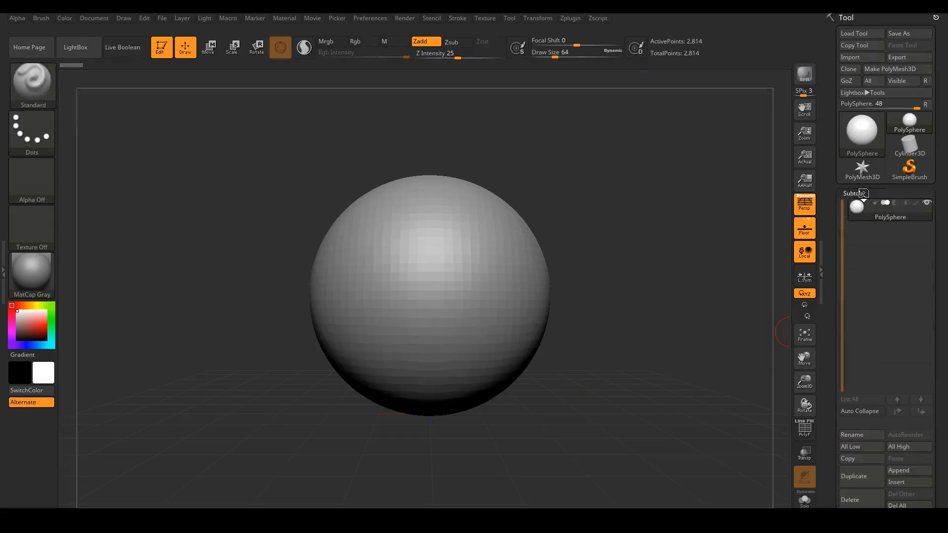
- Choose the Move Topological brush and set its draw size to 445
{"action": "left_click", "coordinate": [35, 84]}
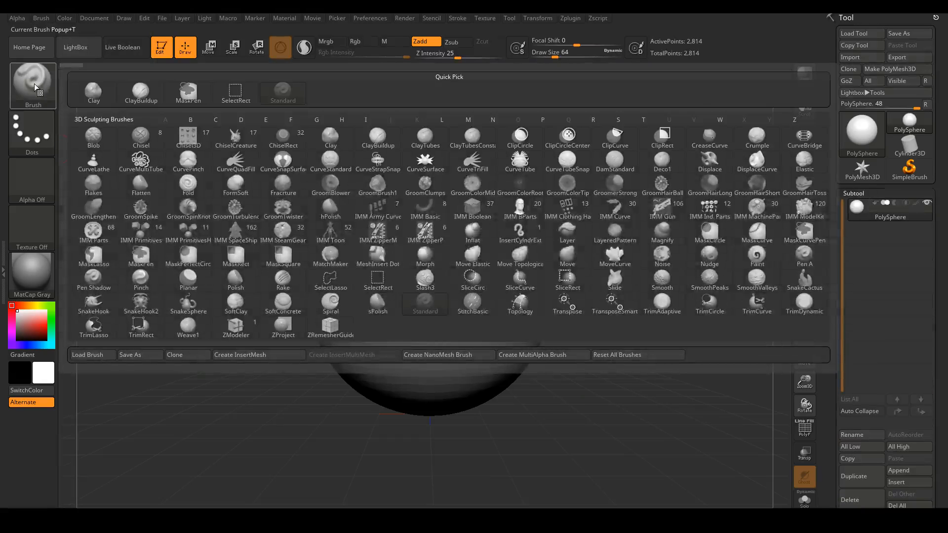
{"action": "left_click", "coordinate": [516, 260]}
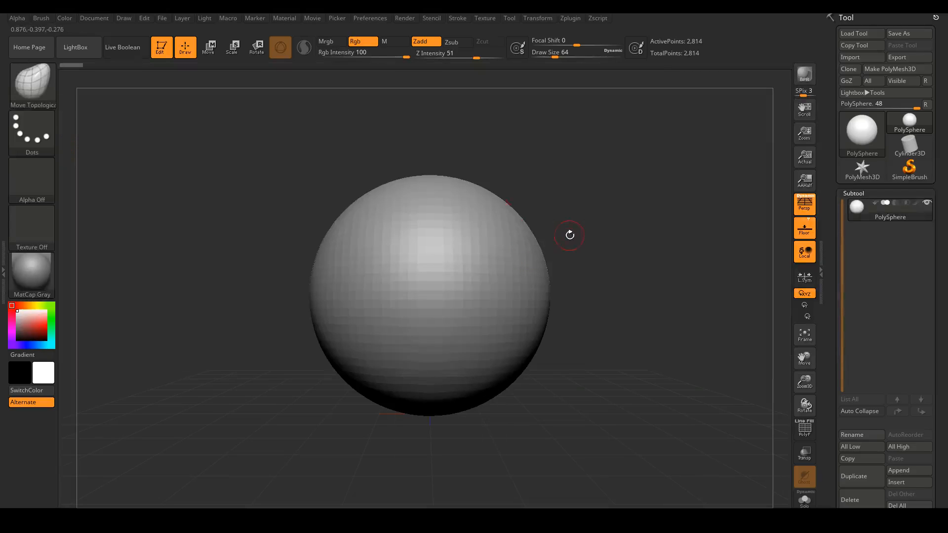
{"action": "left_click", "coordinate": [45, 90]}
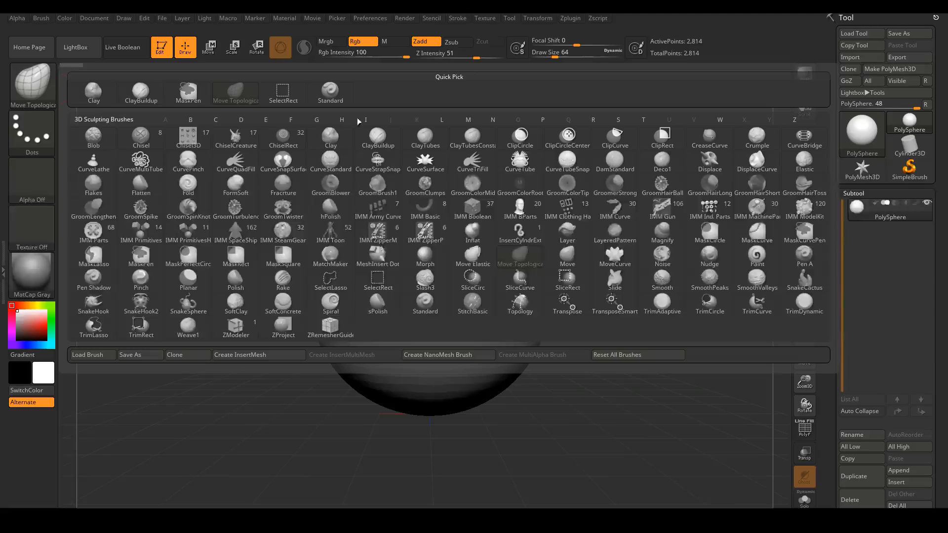
{"action": "left_click", "coordinate": [470, 123]}
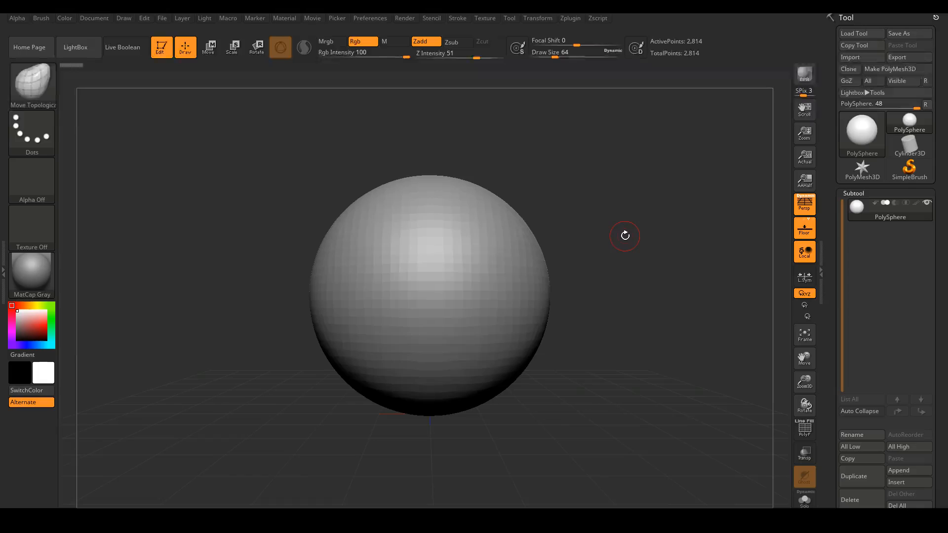
{"action": "key", "text": "space"}
{"action": "left_click_drag", "start_coordinate": [624, 239], "coordinate": [665, 240]}
- Rename the sphere subtool as Tete
{"action": "mouse_move", "coordinate": [886, 217]}
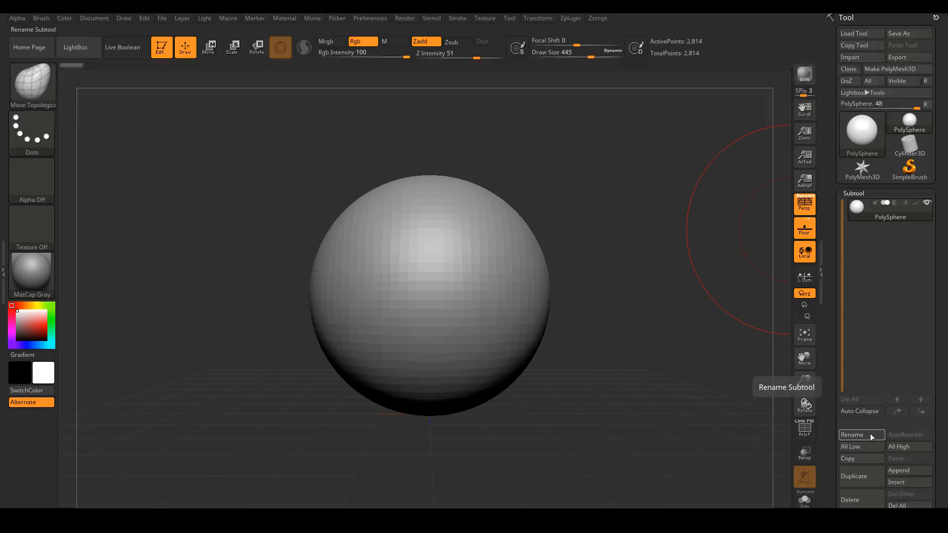
{"action": "left_click", "coordinate": [871, 434]}
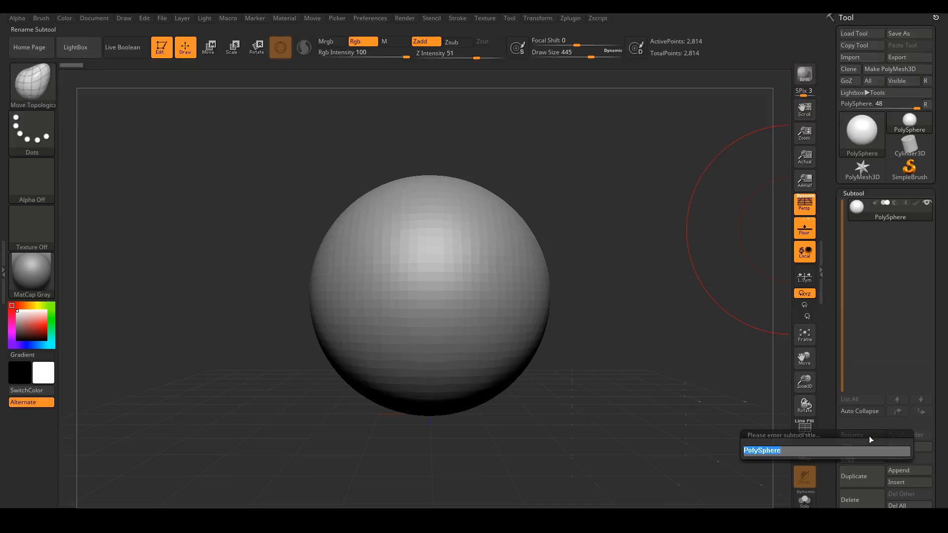
{"action": "type", "text": "tete"}
{"action": "key", "text": "Return"}
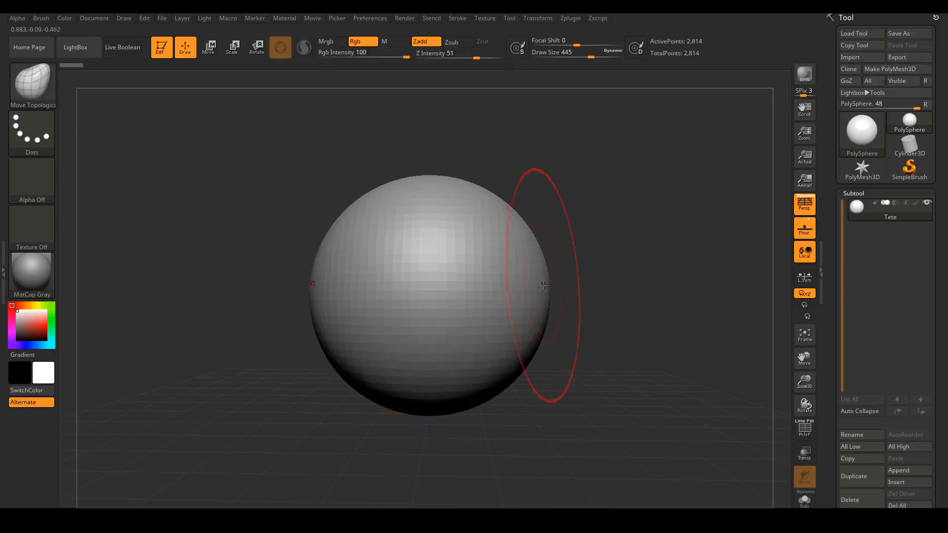
- Pull the sphere's lower sides outward symmetrically to give the head a wide base with bulging cheeks
{"action": "left_click_drag", "start_coordinate": [544, 283], "coordinate": [595, 288]}
{"action": "mouse_move", "coordinate": [553, 327]}
{"action": "left_mouse_down"}
{"action": "mouse_move", "coordinate": [548, 340]}
{"action": "mouse_move", "coordinate": [591, 355]}
{"action": "left_mouse_up"}
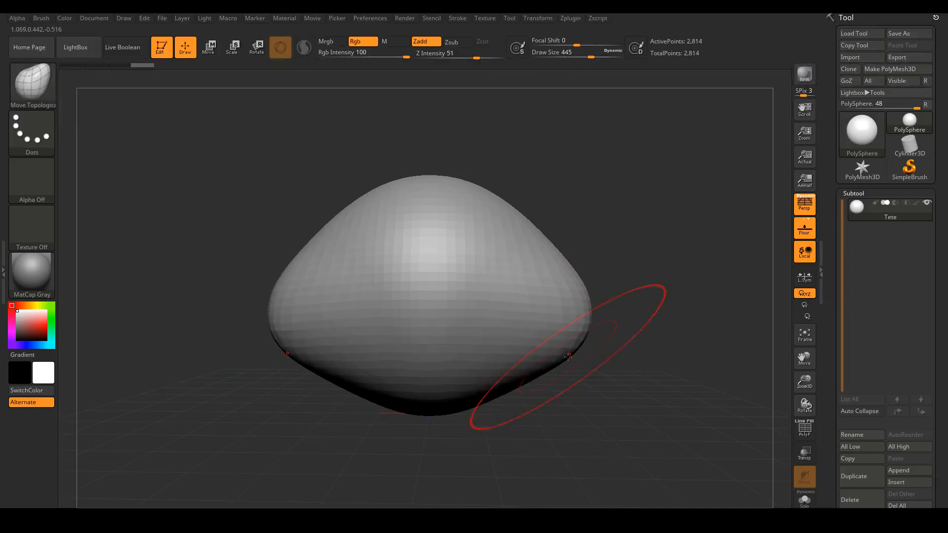
{"action": "mouse_move", "coordinate": [593, 345]}
{"action": "left_mouse_down"}
{"action": "mouse_move", "coordinate": [593, 318]}
{"action": "mouse_move", "coordinate": [603, 316]}
{"action": "left_mouse_up"}
{"action": "left_click_drag", "start_coordinate": [660, 299], "coordinate": [588, 304]}
{"action": "left_click_drag", "start_coordinate": [657, 310], "coordinate": [696, 311]}
{"action": "mouse_move", "coordinate": [712, 218]}
{"action": "left_mouse_down"}
{"action": "mouse_move", "coordinate": [669, 221]}
{"action": "mouse_move", "coordinate": [714, 224]}
{"action": "mouse_move", "coordinate": [732, 211]}
{"action": "mouse_move", "coordinate": [647, 207]}
{"action": "mouse_move", "coordinate": [662, 237]}
{"action": "mouse_move", "coordinate": [605, 247]}
{"action": "mouse_move", "coordinate": [592, 290]}
{"action": "mouse_move", "coordinate": [637, 278]}
{"action": "mouse_move", "coordinate": [626, 259]}
{"action": "mouse_move", "coordinate": [614, 273]}
{"action": "left_mouse_up"}
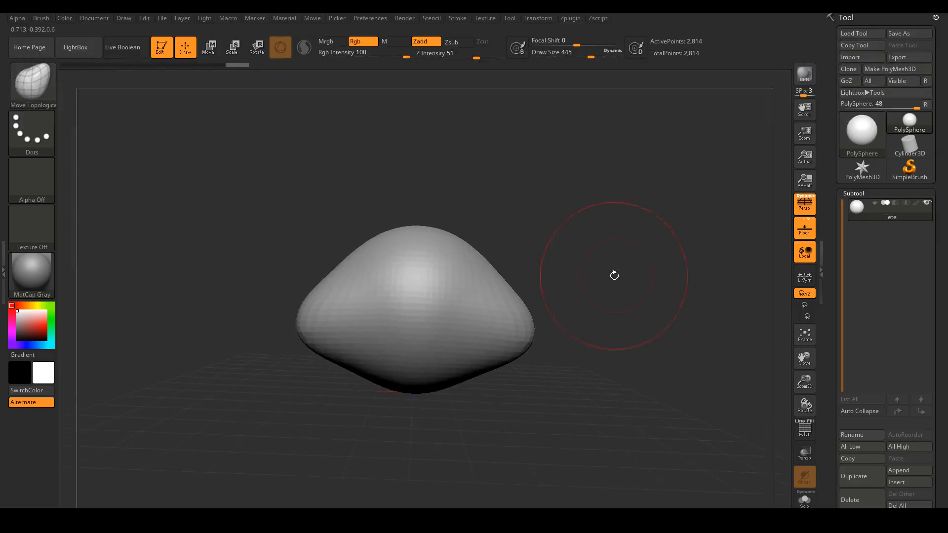
{"action": "mouse_move", "coordinate": [485, 276]}
{"action": "left_mouse_down"}
{"action": "mouse_move", "coordinate": [498, 264]}
{"action": "mouse_move", "coordinate": [480, 251]}
{"action": "mouse_move", "coordinate": [512, 279]}
{"action": "left_mouse_up"}
{"action": "left_click_drag", "start_coordinate": [539, 324], "coordinate": [546, 330]}
- Push the centre of the head's underside upward to flatten the pointed bottom
{"action": "mouse_move", "coordinate": [618, 308]}
{"action": "left_mouse_down"}
{"action": "mouse_move", "coordinate": [589, 310]}
{"action": "mouse_move", "coordinate": [582, 321]}
{"action": "mouse_move", "coordinate": [589, 336]}
{"action": "mouse_move", "coordinate": [610, 333]}
{"action": "left_mouse_up"}
{"action": "mouse_move", "coordinate": [674, 296]}
{"action": "left_mouse_down"}
{"action": "mouse_move", "coordinate": [711, 287]}
{"action": "mouse_move", "coordinate": [666, 278]}
{"action": "mouse_move", "coordinate": [673, 273]}
{"action": "mouse_move", "coordinate": [644, 276]}
{"action": "mouse_move", "coordinate": [635, 290]}
{"action": "mouse_move", "coordinate": [643, 288]}
{"action": "left_mouse_up"}
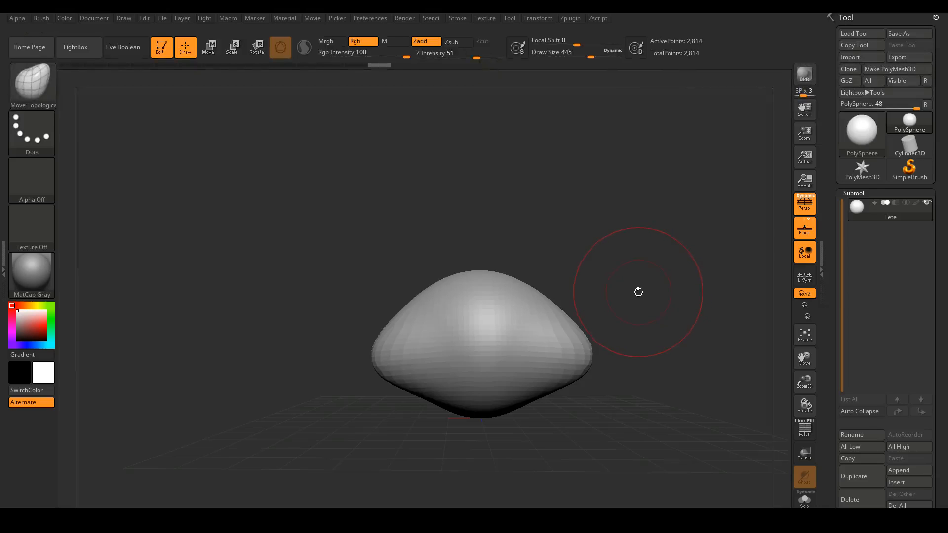
{"action": "left_click_drag", "start_coordinate": [647, 281], "coordinate": [651, 285]}
{"action": "mouse_move", "coordinate": [479, 413]}
{"action": "left_mouse_down"}
{"action": "mouse_move", "coordinate": [480, 397]}
{"action": "mouse_move", "coordinate": [512, 392]}
{"action": "mouse_move", "coordinate": [479, 389]}
{"action": "left_mouse_up"}
{"action": "left_click_drag", "start_coordinate": [667, 300], "coordinate": [668, 296]}
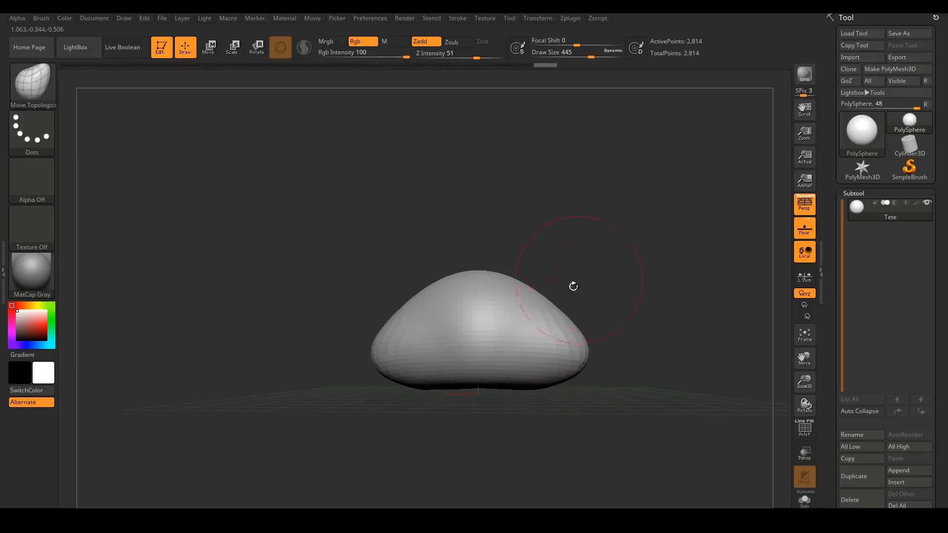
{"action": "left_click_drag", "start_coordinate": [603, 265], "coordinate": [608, 271]}
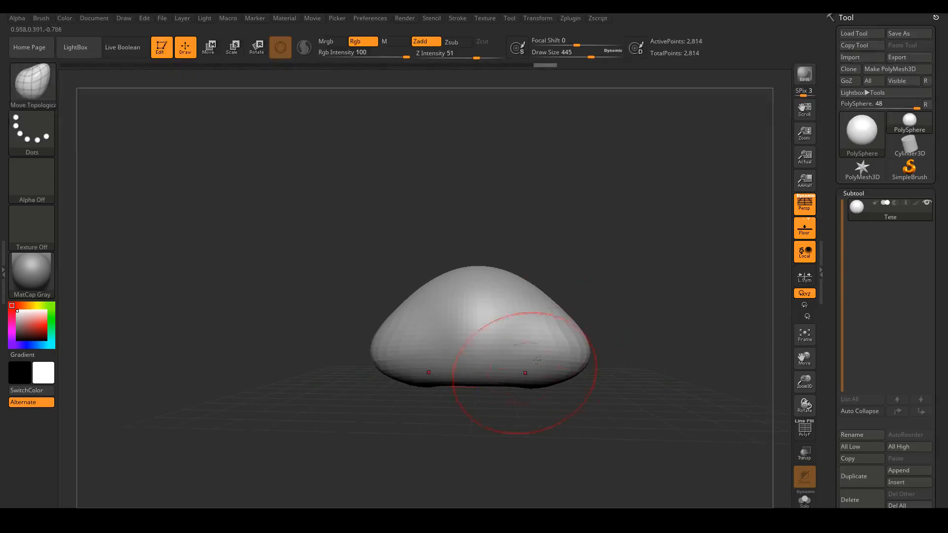
- Raise the underside on both sides of the muzzle and reshape the lower edge of the head from the side
{"action": "left_click_drag", "start_coordinate": [530, 381], "coordinate": [548, 357]}
{"action": "mouse_move", "coordinate": [656, 277]}
{"action": "left_mouse_down"}
{"action": "mouse_move", "coordinate": [681, 265]}
{"action": "mouse_move", "coordinate": [647, 282]}
{"action": "mouse_move", "coordinate": [657, 279]}
{"action": "left_mouse_up"}
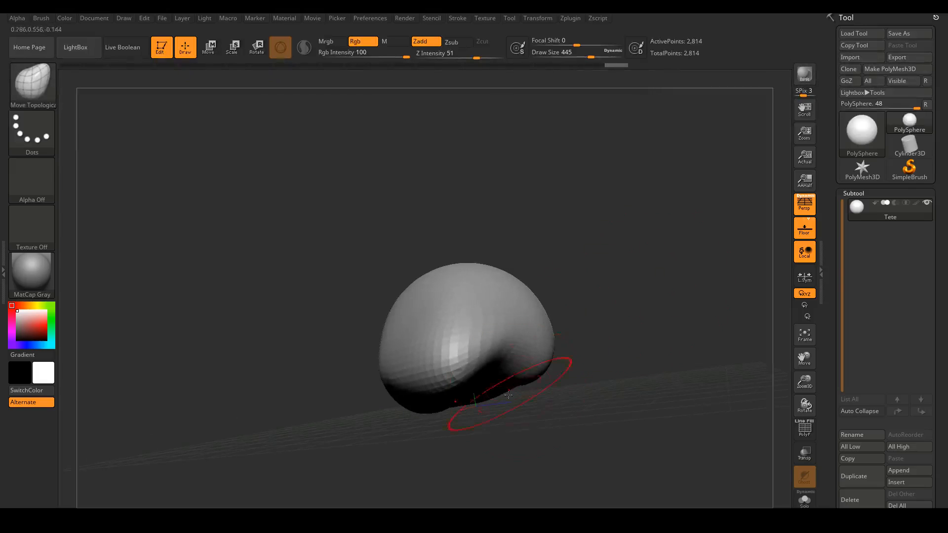
{"action": "left_click_drag", "start_coordinate": [530, 378], "coordinate": [541, 356]}
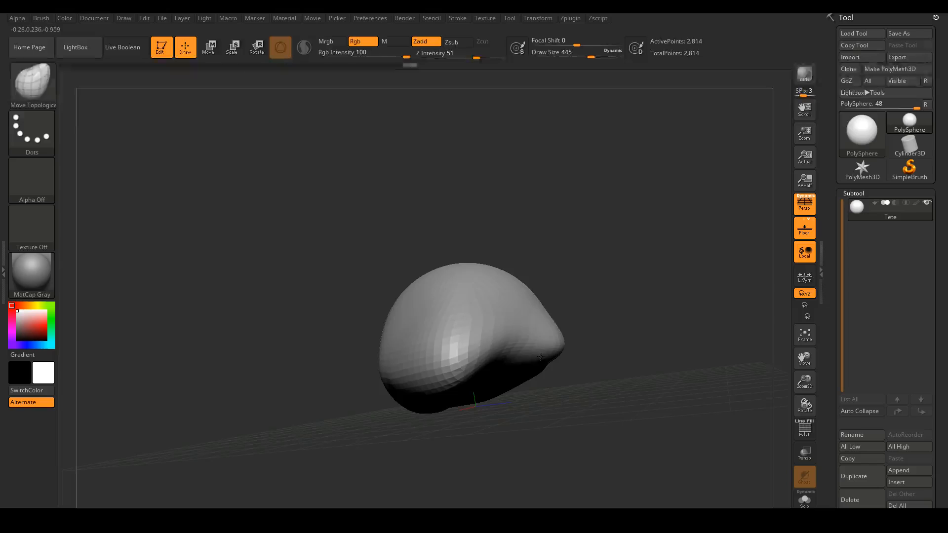
{"action": "left_click_drag", "start_coordinate": [584, 320], "coordinate": [625, 300]}
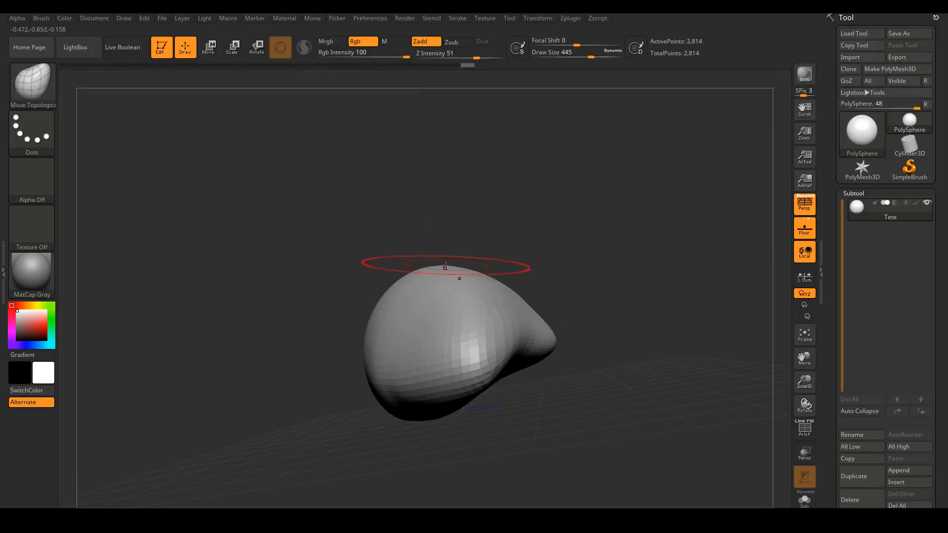
- Lower the crown of the head slightly with the Move Topological brush and check the shape from several angles
{"action": "mouse_move", "coordinate": [520, 242]}
{"action": "left_mouse_down"}
{"action": "mouse_move", "coordinate": [540, 243]}
{"action": "mouse_move", "coordinate": [435, 265]}
{"action": "left_mouse_up"}
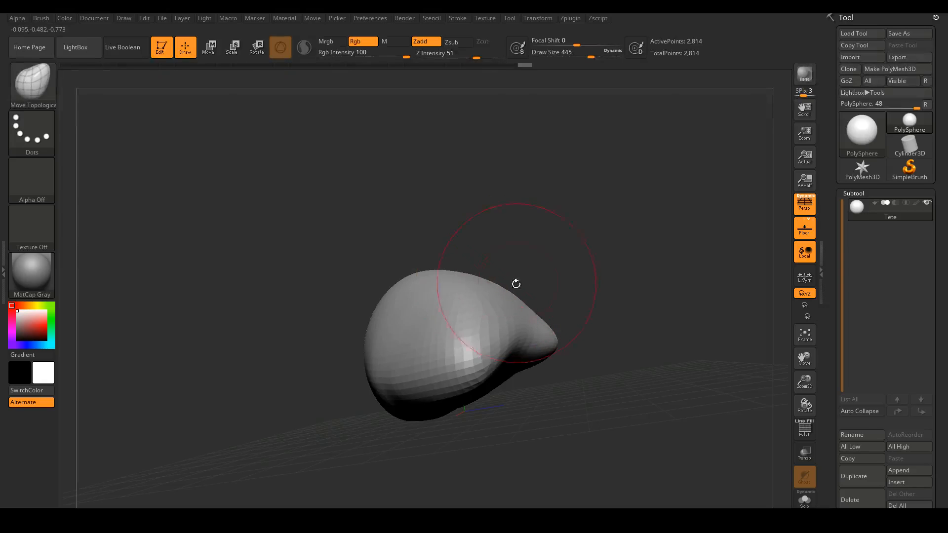
{"action": "left_click_drag", "start_coordinate": [594, 281], "coordinate": [542, 313]}
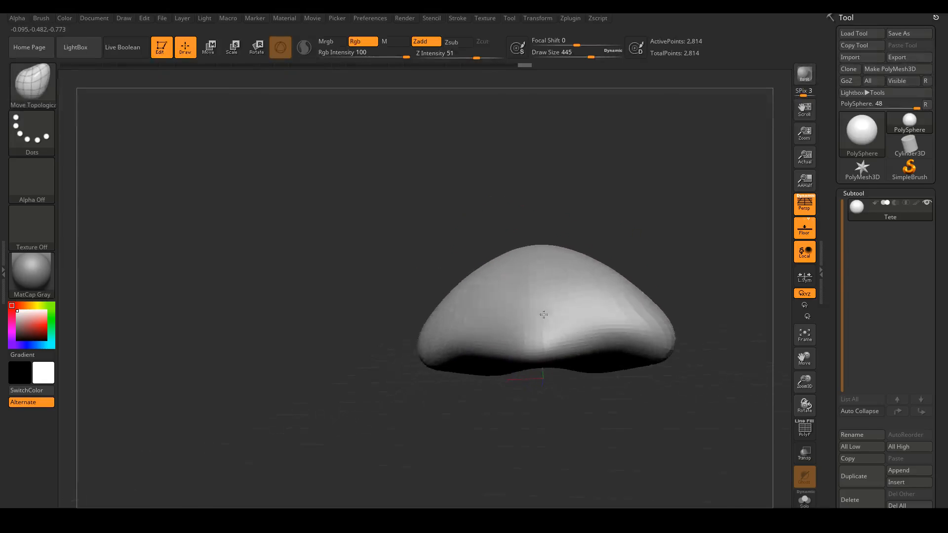
{"action": "mouse_move", "coordinate": [690, 233]}
{"action": "left_mouse_down"}
{"action": "mouse_move", "coordinate": [714, 244]}
{"action": "mouse_move", "coordinate": [688, 240]}
{"action": "mouse_move", "coordinate": [627, 301]}
{"action": "mouse_move", "coordinate": [656, 257]}
{"action": "mouse_move", "coordinate": [628, 279]}
{"action": "mouse_move", "coordinate": [631, 262]}
{"action": "mouse_move", "coordinate": [646, 260]}
{"action": "left_mouse_up"}
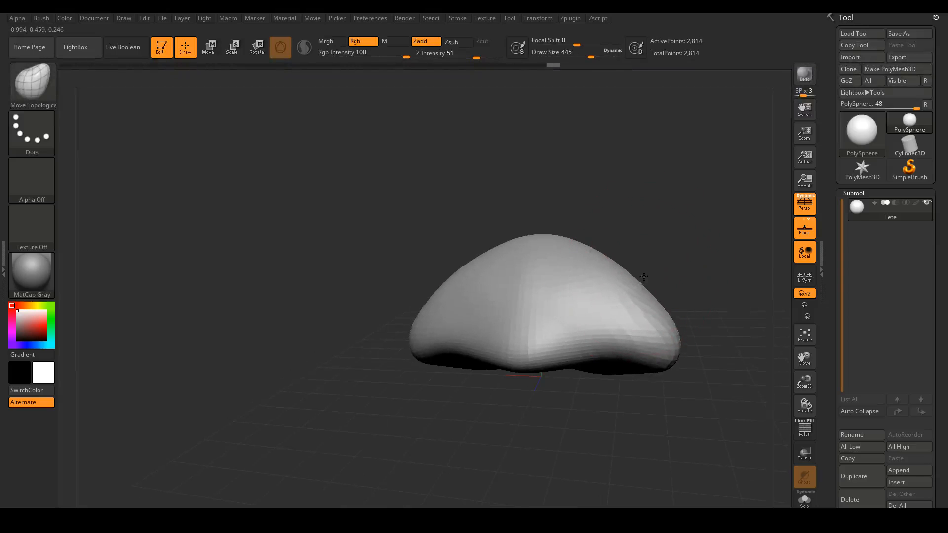
{"action": "mouse_move", "coordinate": [680, 239]}
{"action": "left_mouse_down"}
{"action": "mouse_move", "coordinate": [696, 217]}
{"action": "mouse_move", "coordinate": [659, 217]}
{"action": "mouse_move", "coordinate": [645, 245]}
{"action": "mouse_move", "coordinate": [621, 252]}
{"action": "mouse_move", "coordinate": [652, 239]}
{"action": "left_mouse_up"}
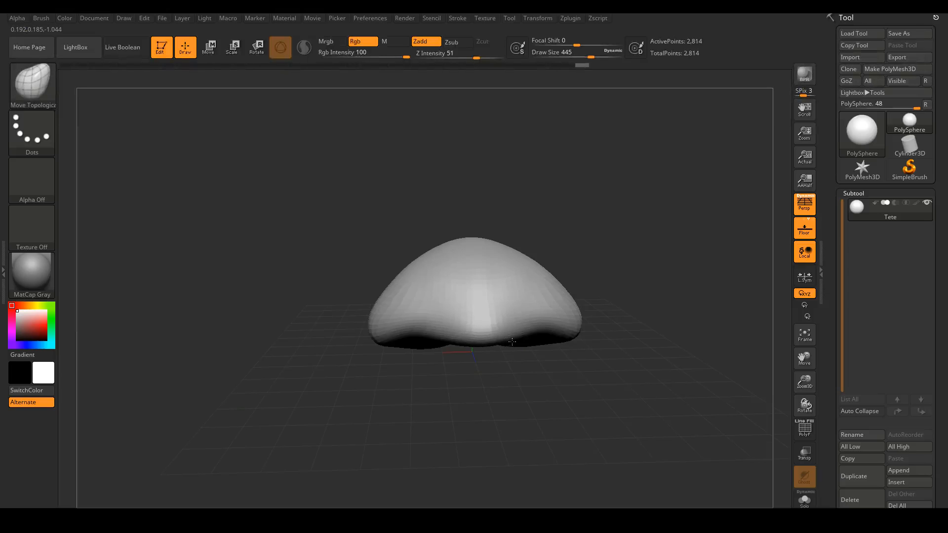
{"action": "mouse_move", "coordinate": [635, 222]}
{"action": "left_mouse_down"}
{"action": "mouse_move", "coordinate": [627, 239]}
{"action": "mouse_move", "coordinate": [582, 231]}
{"action": "left_mouse_up"}
{"action": "left_click_drag", "start_coordinate": [686, 213], "coordinate": [623, 227], "text": "alt"}
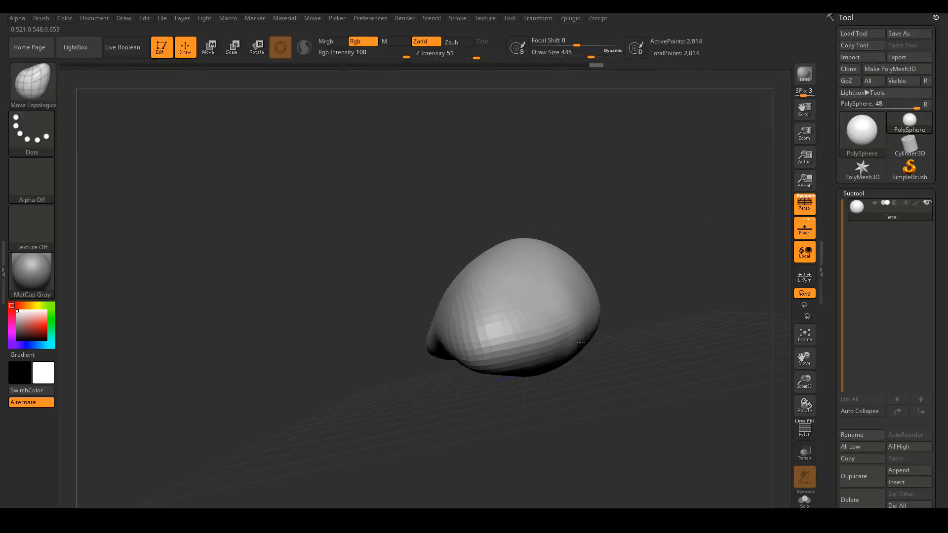
- Nudge the lower back of the head into shape, then return to a front view
{"action": "left_click_drag", "start_coordinate": [599, 333], "coordinate": [597, 327]}
{"action": "mouse_move", "coordinate": [633, 271]}
{"action": "left_mouse_down"}
{"action": "mouse_move", "coordinate": [628, 244]}
{"action": "mouse_move", "coordinate": [688, 224]}
{"action": "mouse_move", "coordinate": [679, 185]}
{"action": "left_mouse_up"}
{"action": "mouse_move", "coordinate": [684, 224]}
{"action": "left_mouse_down", "text": "alt"}
{"action": "mouse_move", "coordinate": [633, 232]}
{"action": "mouse_move", "coordinate": [615, 241]}
{"action": "mouse_move", "coordinate": [621, 254]}
{"action": "mouse_move", "coordinate": [603, 254]}
{"action": "left_mouse_up", "text": "alt"}
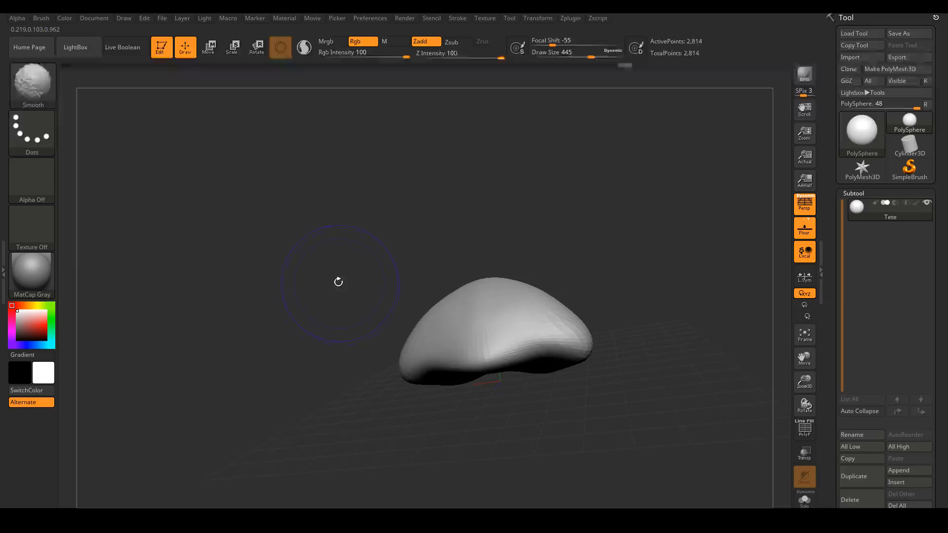
{"action": "left_click_drag", "start_coordinate": [339, 279], "coordinate": [367, 265], "text": "shift"}
{"action": "left_click_drag", "start_coordinate": [687, 246], "coordinate": [652, 269], "text": "alt"}
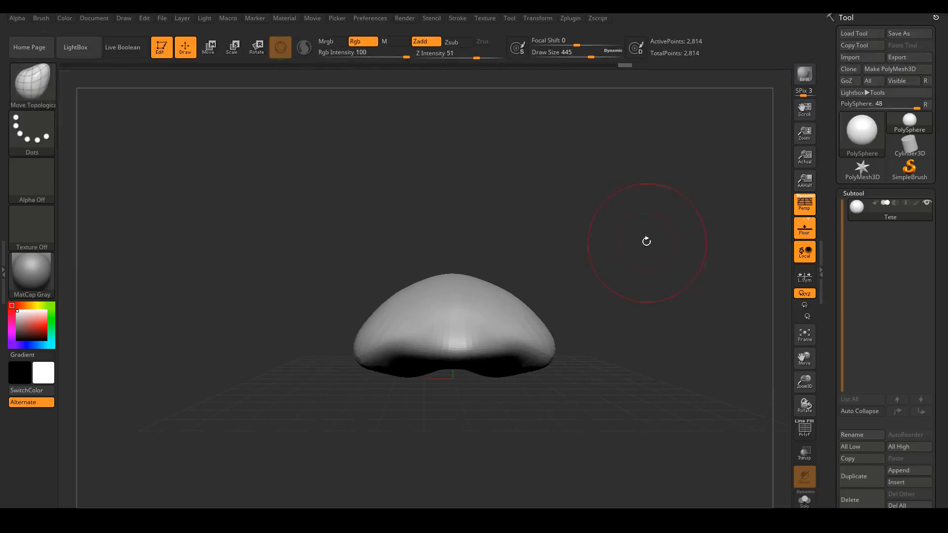
- Set the Move Topological brush's draw size to 154 for finer shaping of the face
{"action": "key", "text": "space"}
{"action": "left_click_drag", "start_coordinate": [646, 246], "coordinate": [624, 246]}
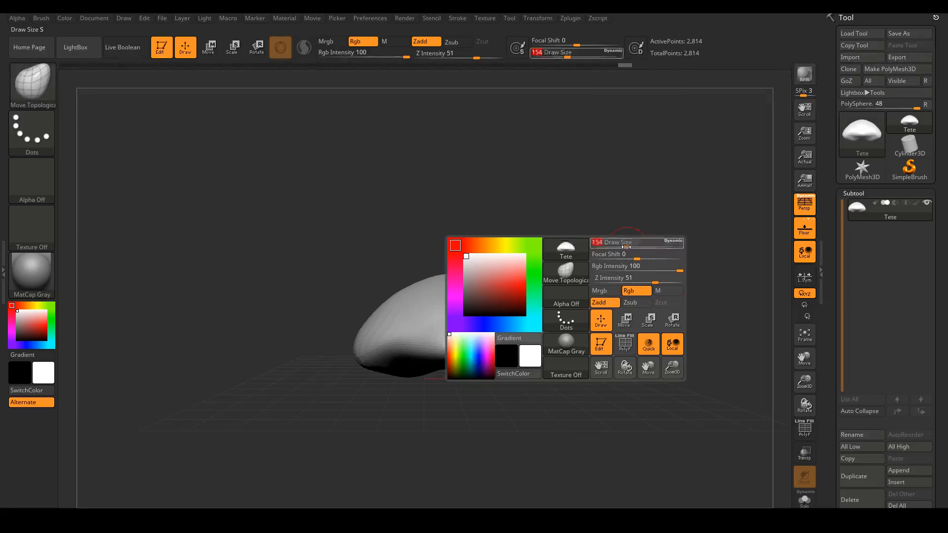
{"action": "left_click_drag", "start_coordinate": [553, 267], "coordinate": [561, 270]}
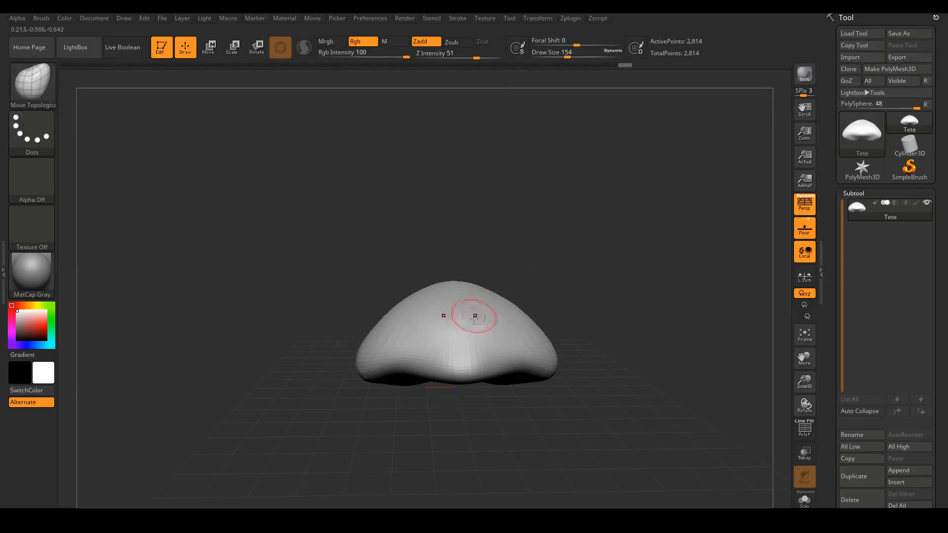
- Mask the crown and the upper sides of the head symmetrically with the MaskPen brush
{"action": "key", "text": "ctrl"}
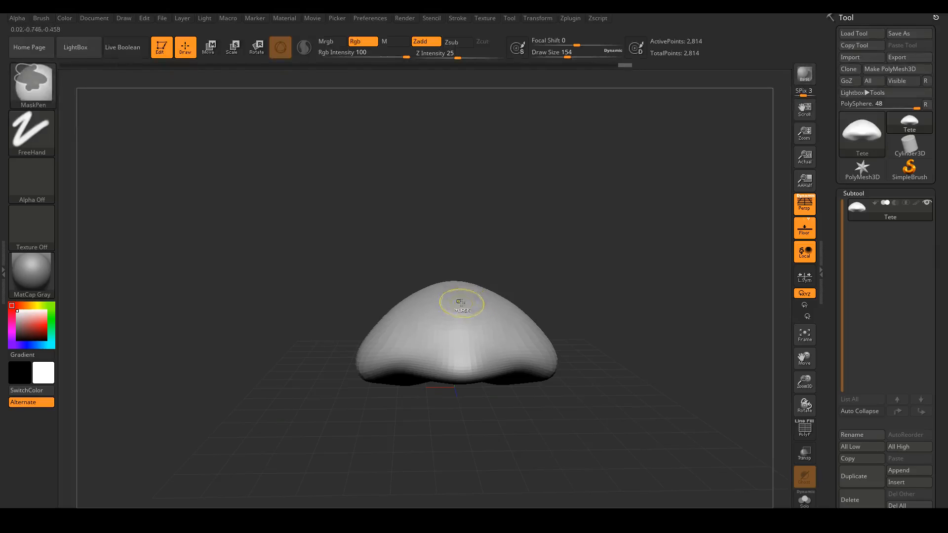
{"action": "left_click", "coordinate": [461, 304], "text": "ctrl"}
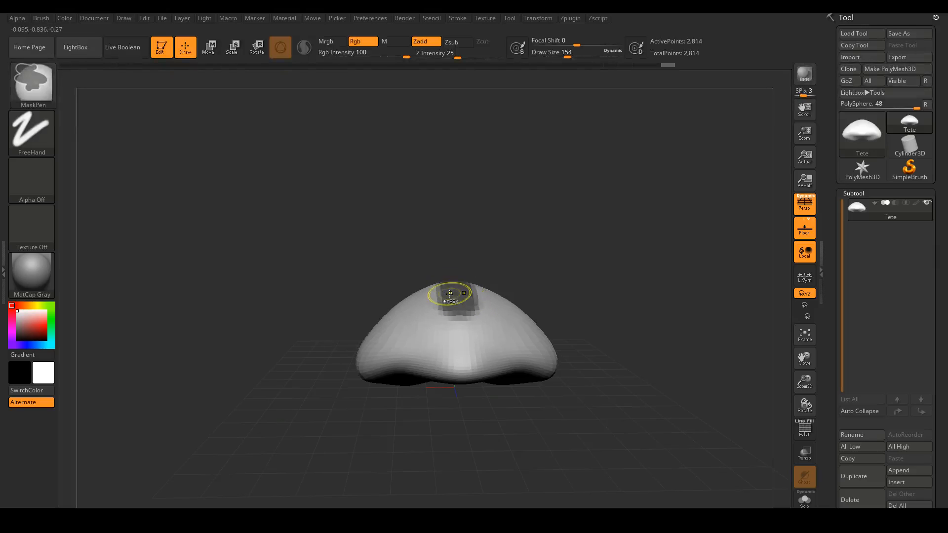
{"action": "mouse_move", "coordinate": [437, 300]}
{"action": "left_mouse_down", "text": "ctrl"}
{"action": "mouse_move", "coordinate": [422, 279]}
{"action": "mouse_move", "coordinate": [429, 303]}
{"action": "mouse_move", "coordinate": [419, 299]}
{"action": "left_mouse_up", "text": "ctrl"}
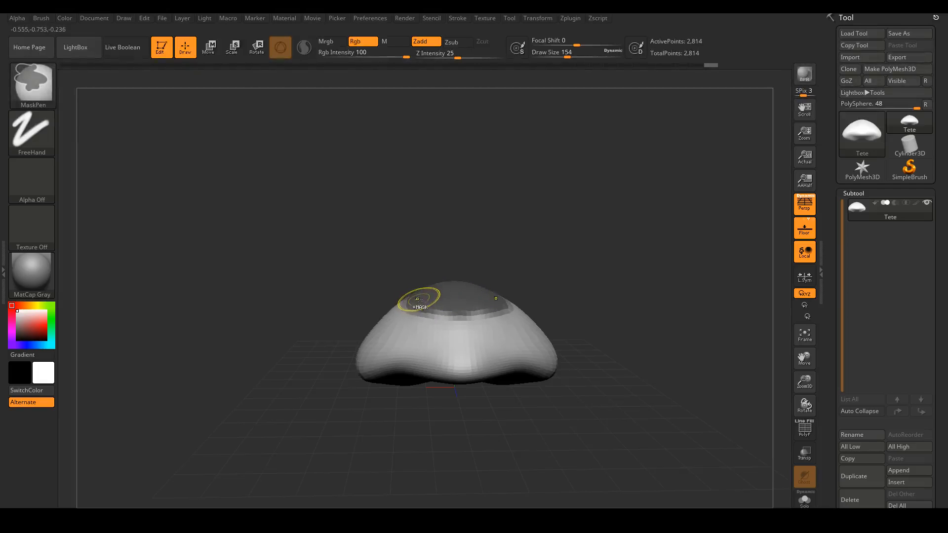
{"action": "left_click", "coordinate": [376, 327], "text": "ctrl"}
{"action": "mouse_move", "coordinate": [375, 327]}
{"action": "left_mouse_down", "text": "ctrl"}
{"action": "mouse_move", "coordinate": [404, 332]}
{"action": "mouse_move", "coordinate": [438, 303]}
{"action": "mouse_move", "coordinate": [432, 295]}
{"action": "mouse_move", "coordinate": [409, 324]}
{"action": "mouse_move", "coordinate": [426, 314]}
{"action": "mouse_move", "coordinate": [437, 277]}
{"action": "left_mouse_up", "text": "ctrl"}
- Extend the mask around the sides and back of the head, leaving one unmasked ear spot on each upper side
{"action": "left_click_drag", "start_coordinate": [621, 239], "coordinate": [591, 269]}
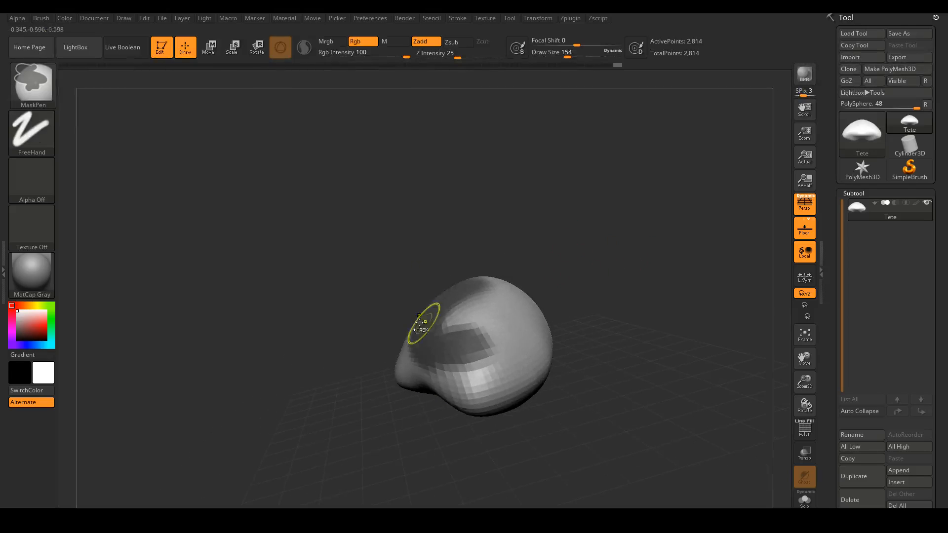
{"action": "mouse_move", "coordinate": [453, 332]}
{"action": "left_mouse_down", "text": "ctrl"}
{"action": "mouse_move", "coordinate": [451, 297]}
{"action": "mouse_move", "coordinate": [476, 335]}
{"action": "mouse_move", "coordinate": [504, 339]}
{"action": "mouse_move", "coordinate": [536, 317]}
{"action": "mouse_move", "coordinate": [523, 281]}
{"action": "mouse_move", "coordinate": [488, 279]}
{"action": "mouse_move", "coordinate": [523, 288]}
{"action": "left_mouse_up", "text": "ctrl"}
{"action": "mouse_move", "coordinate": [545, 330]}
{"action": "left_mouse_down", "text": "ctrl"}
{"action": "mouse_move", "coordinate": [435, 385]}
{"action": "mouse_move", "coordinate": [407, 356]}
{"action": "mouse_move", "coordinate": [419, 324]}
{"action": "left_mouse_up", "text": "ctrl"}
{"action": "mouse_move", "coordinate": [586, 261]}
{"action": "left_mouse_down"}
{"action": "mouse_move", "coordinate": [643, 240]}
{"action": "mouse_move", "coordinate": [617, 242]}
{"action": "mouse_move", "coordinate": [606, 259]}
{"action": "mouse_move", "coordinate": [614, 275]}
{"action": "mouse_move", "coordinate": [644, 283]}
{"action": "mouse_move", "coordinate": [639, 249]}
{"action": "left_mouse_up"}
- Pull the unmasked spots out and up into two pointed ears using the Move Topological brush at draw size 217
{"action": "key", "text": "space"}
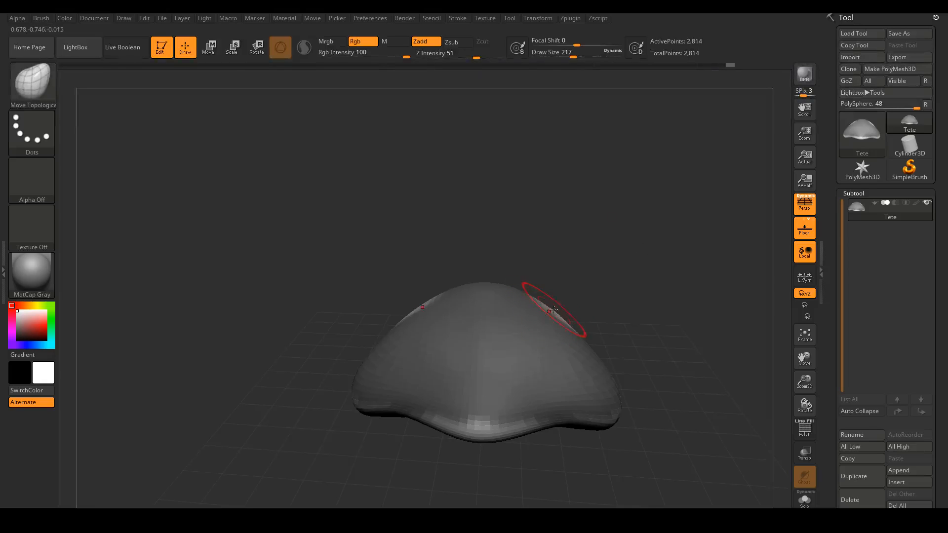
{"action": "left_click_drag", "start_coordinate": [559, 308], "coordinate": [611, 269]}
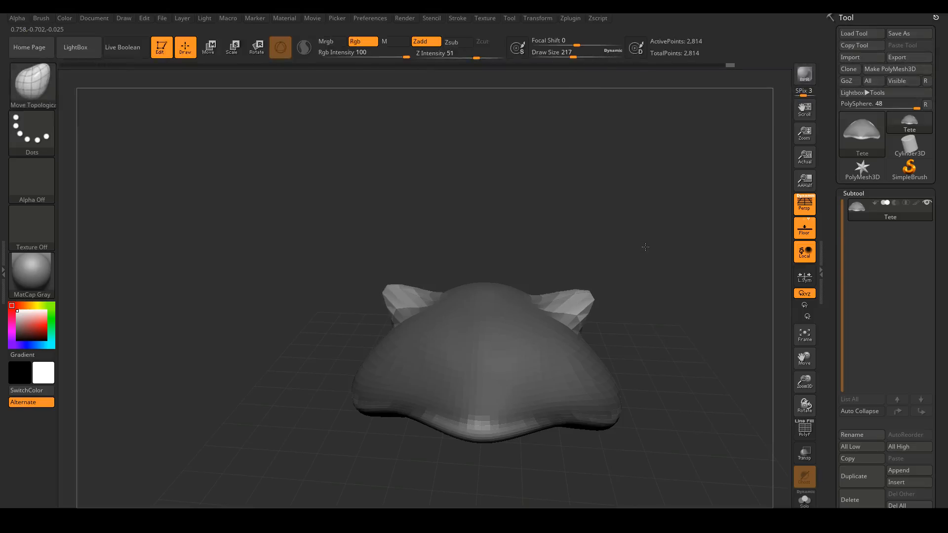
{"action": "mouse_move", "coordinate": [651, 241]}
{"action": "left_mouse_down"}
{"action": "mouse_move", "coordinate": [677, 259]}
{"action": "mouse_move", "coordinate": [638, 266]}
{"action": "left_mouse_up"}
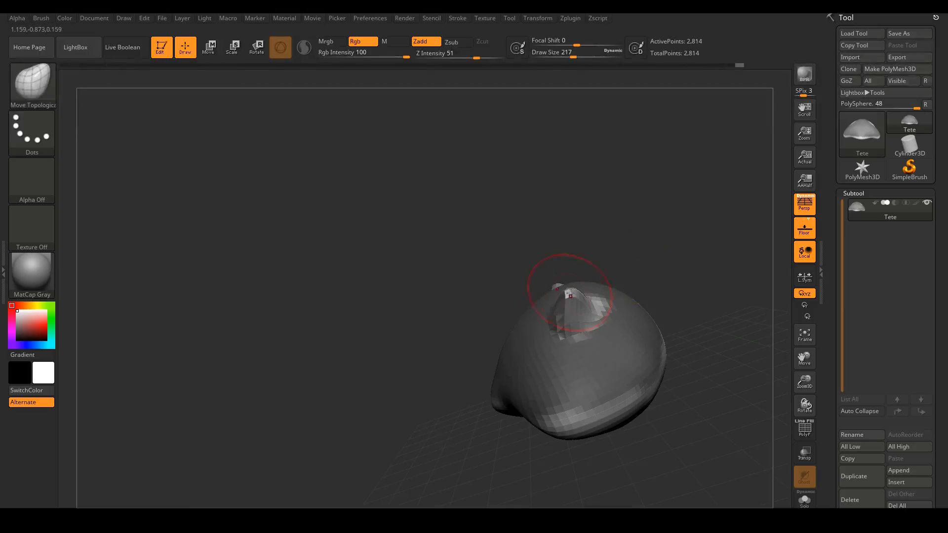
{"action": "left_click_drag", "start_coordinate": [557, 294], "coordinate": [556, 294]}
{"action": "mouse_move", "coordinate": [640, 252]}
{"action": "left_mouse_down"}
{"action": "mouse_move", "coordinate": [669, 262]}
{"action": "mouse_move", "coordinate": [639, 257]}
{"action": "mouse_move", "coordinate": [684, 233]}
{"action": "mouse_move", "coordinate": [686, 240]}
{"action": "left_mouse_up"}
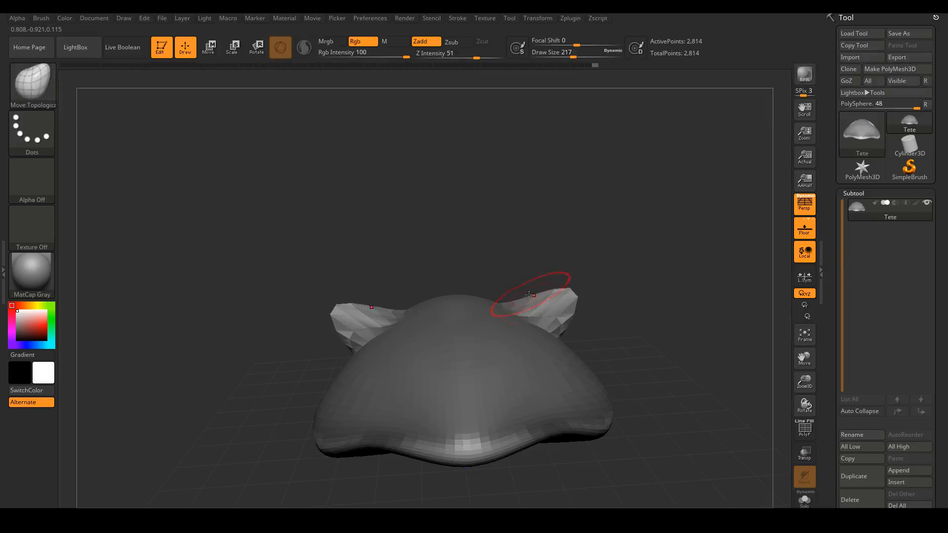
{"action": "left_click_drag", "start_coordinate": [524, 251], "coordinate": [536, 241]}
- Clear the mask and remesh the head with DynaMesh to even out the stretched polygons of the ears
{"action": "left_click_drag", "start_coordinate": [601, 194], "coordinate": [712, 286], "text": "ctrl"}
{"action": "left_click_drag", "start_coordinate": [595, 216], "coordinate": [708, 308], "text": "ctrl"}
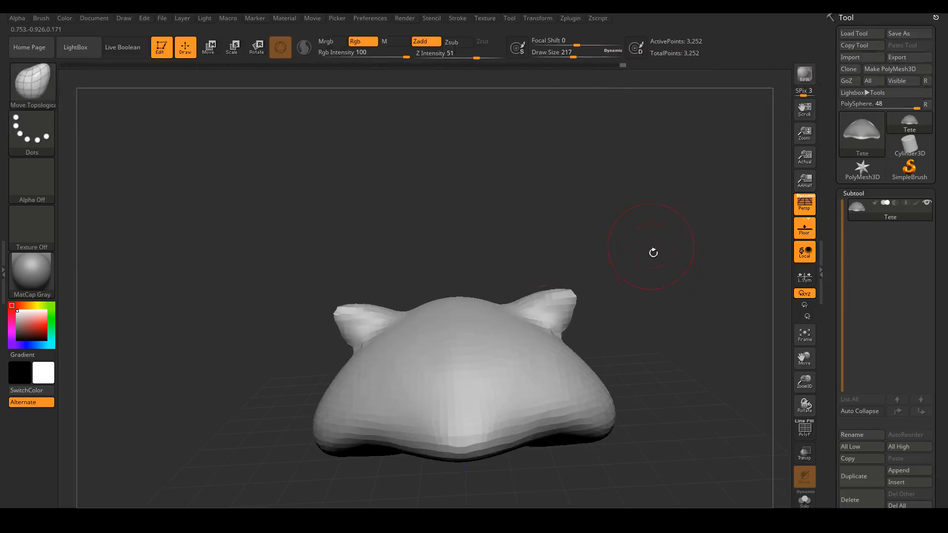
{"action": "left_click_drag", "start_coordinate": [667, 238], "coordinate": [617, 271]}
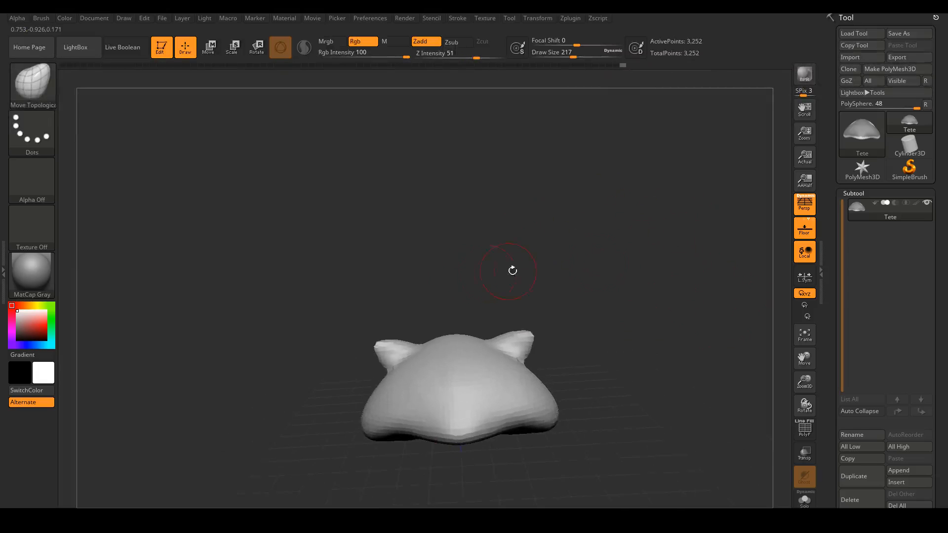
{"action": "left_click_drag", "start_coordinate": [447, 288], "coordinate": [434, 271]}
{"action": "left_click_drag", "start_coordinate": [289, 318], "coordinate": [250, 282]}
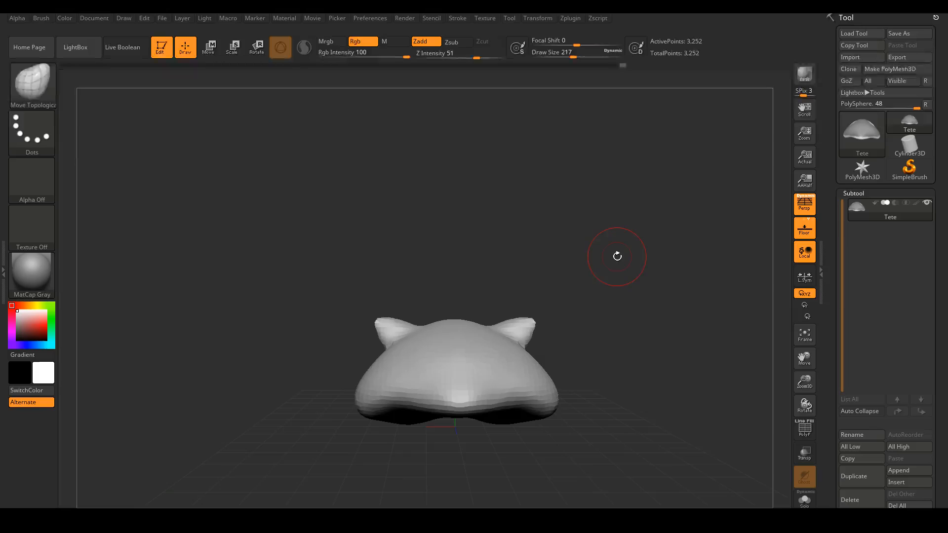
{"action": "key", "text": "ctrl"}
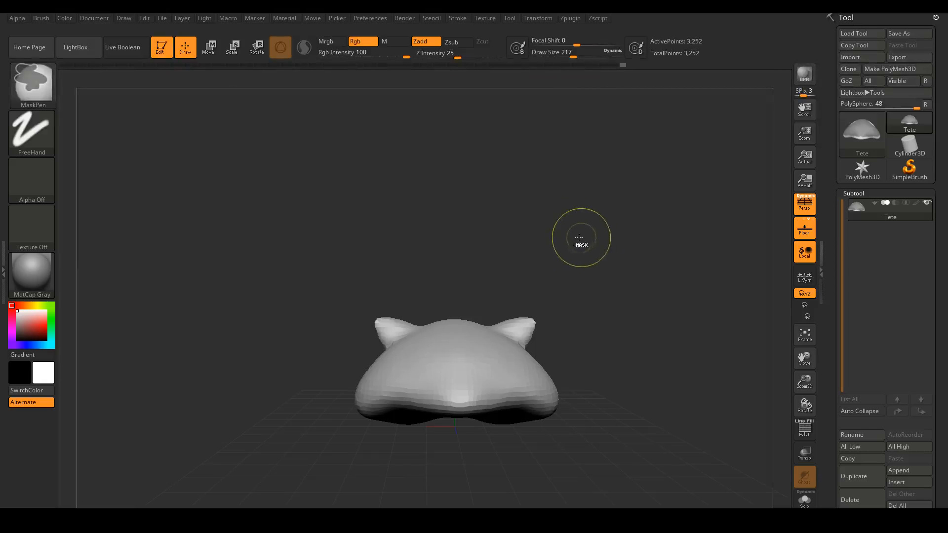
{"action": "left_click_drag", "start_coordinate": [672, 237], "coordinate": [711, 337], "text": "ctrl"}
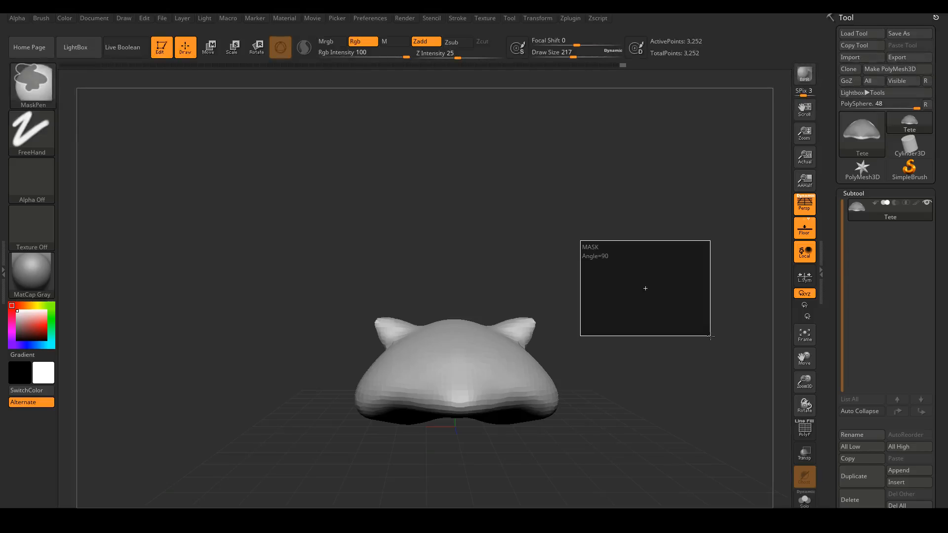
{"action": "left_click_drag", "start_coordinate": [711, 336], "coordinate": [711, 338], "text": "ctrl"}
{"action": "mouse_move", "coordinate": [590, 288]}
{"action": "left_mouse_down"}
{"action": "mouse_move", "coordinate": [625, 321]}
{"action": "mouse_move", "coordinate": [588, 292]}
{"action": "left_mouse_up"}
{"action": "left_click_drag", "start_coordinate": [562, 257], "coordinate": [624, 236], "text": "shift"}
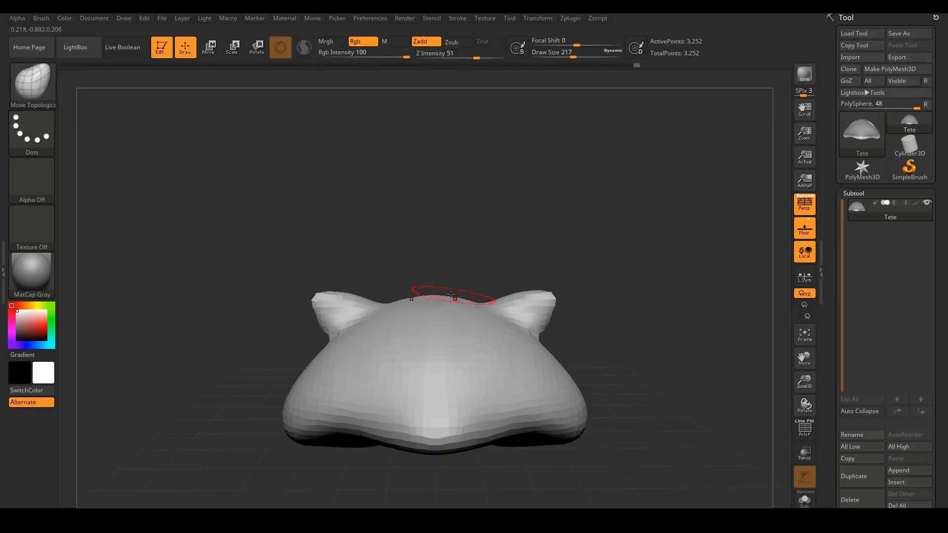
- Reshape and flatten the crown between the ears with the Move Topological brush, working from several angles
{"action": "mouse_move", "coordinate": [461, 262]}
{"action": "left_mouse_down"}
{"action": "mouse_move", "coordinate": [470, 286]}
{"action": "mouse_move", "coordinate": [508, 251]}
{"action": "left_mouse_up"}
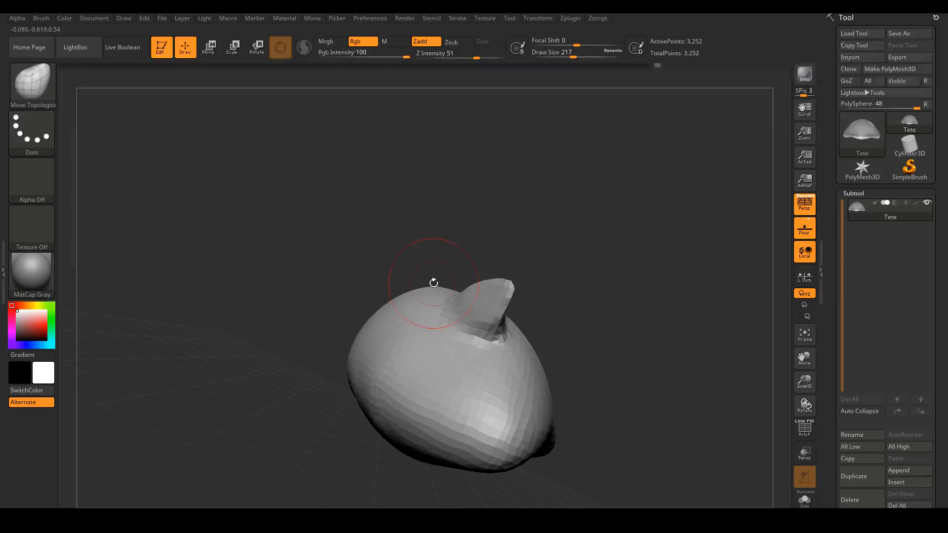
{"action": "mouse_move", "coordinate": [432, 253]}
{"action": "left_mouse_down"}
{"action": "mouse_move", "coordinate": [400, 260]}
{"action": "mouse_move", "coordinate": [362, 218]}
{"action": "mouse_move", "coordinate": [451, 239]}
{"action": "mouse_move", "coordinate": [435, 313]}
{"action": "left_mouse_up"}
{"action": "mouse_move", "coordinate": [487, 256]}
{"action": "left_mouse_down"}
{"action": "mouse_move", "coordinate": [495, 225]}
{"action": "mouse_move", "coordinate": [438, 295]}
{"action": "left_mouse_up"}
{"action": "left_click_drag", "start_coordinate": [476, 256], "coordinate": [507, 240]}
{"action": "mouse_move", "coordinate": [654, 234]}
{"action": "left_mouse_down"}
{"action": "mouse_move", "coordinate": [633, 214]}
{"action": "mouse_move", "coordinate": [589, 229]}
{"action": "mouse_move", "coordinate": [607, 261]}
{"action": "left_mouse_up"}
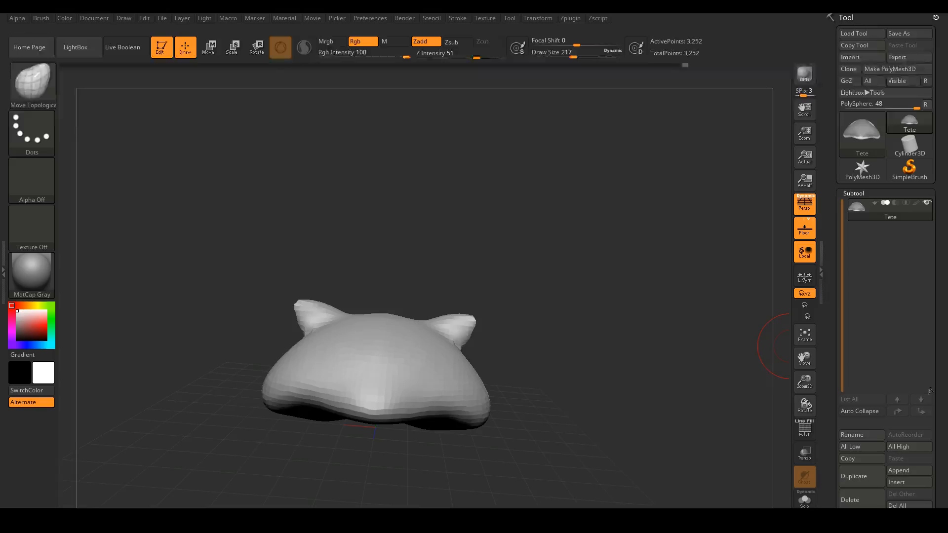
- Append a Sphere3D as a new subtool and rename it Machoire bas
{"action": "left_click", "coordinate": [909, 471]}
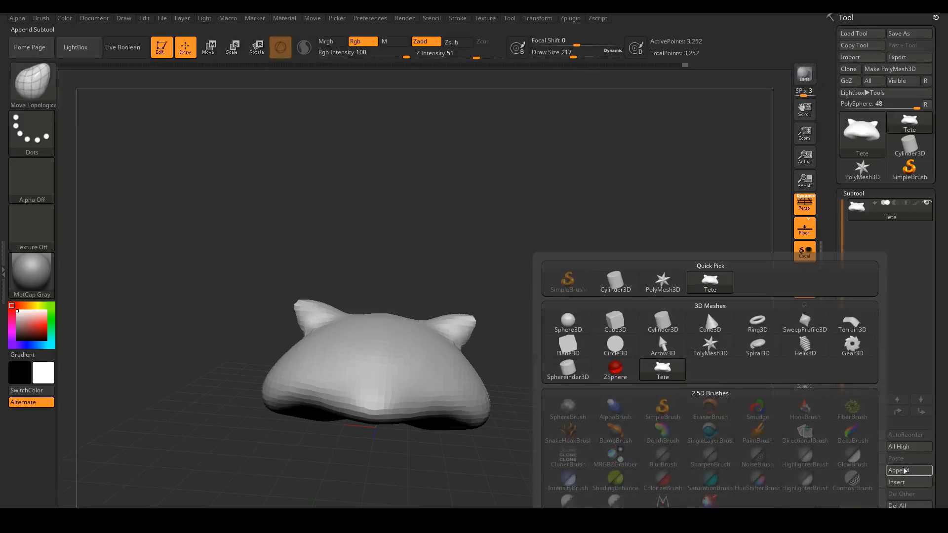
{"action": "left_click", "coordinate": [569, 324]}
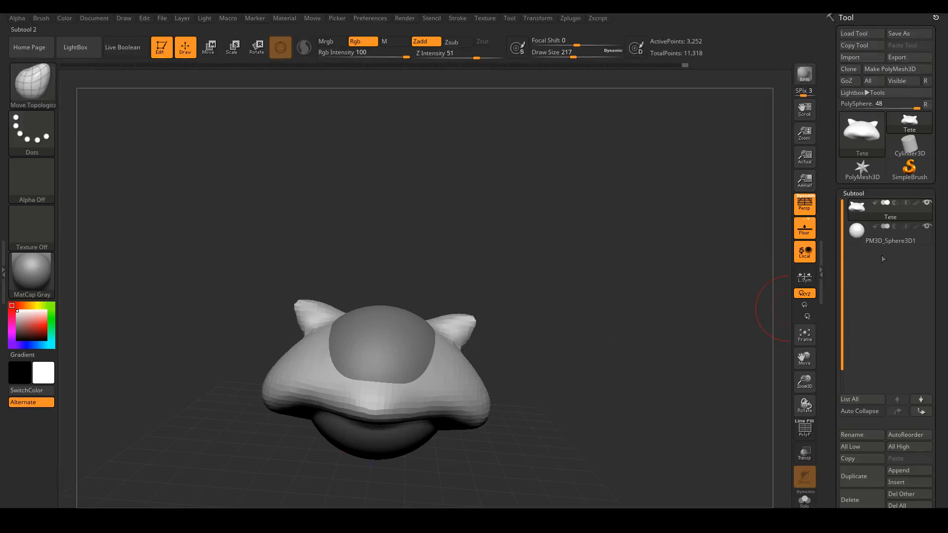
{"action": "left_click", "coordinate": [889, 240]}
{"action": "left_click", "coordinate": [861, 434]}
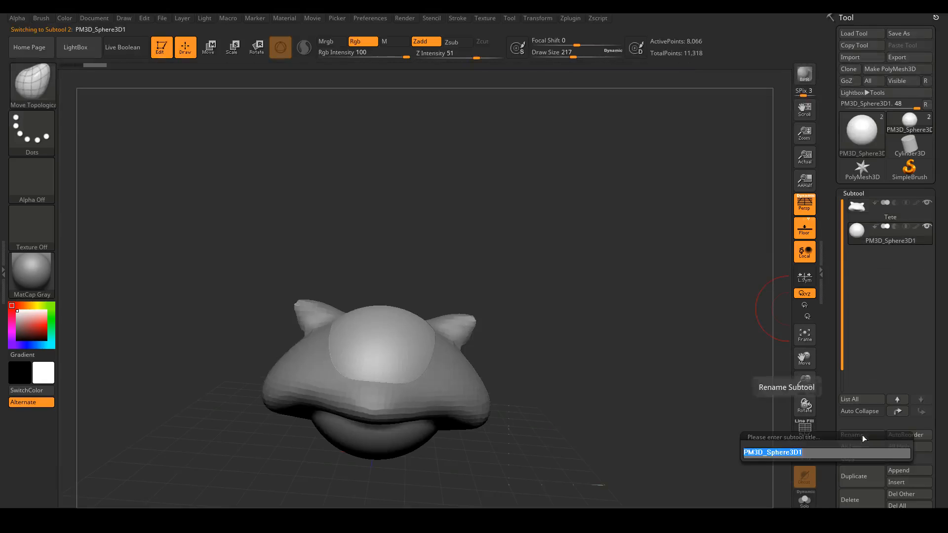
{"action": "type", "text": "machoire bas"}
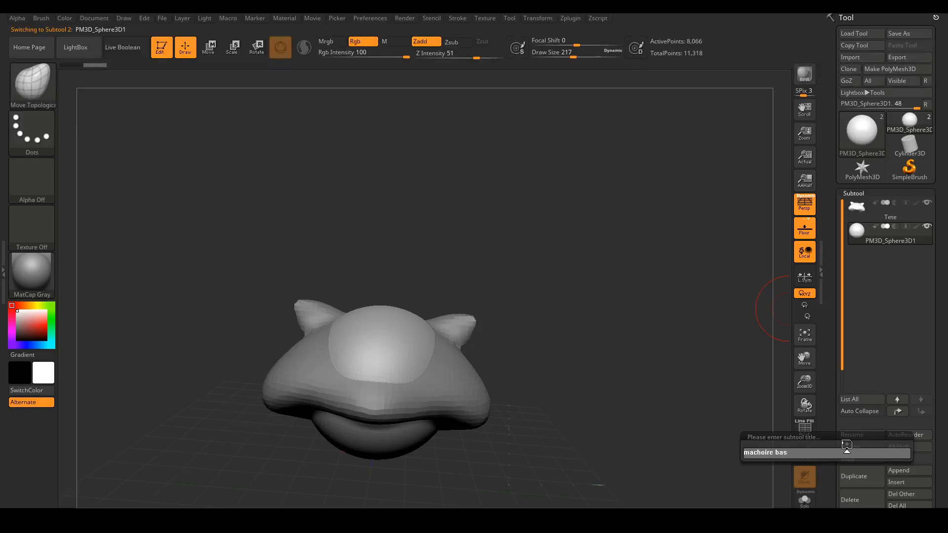
{"action": "key", "text": "Return"}
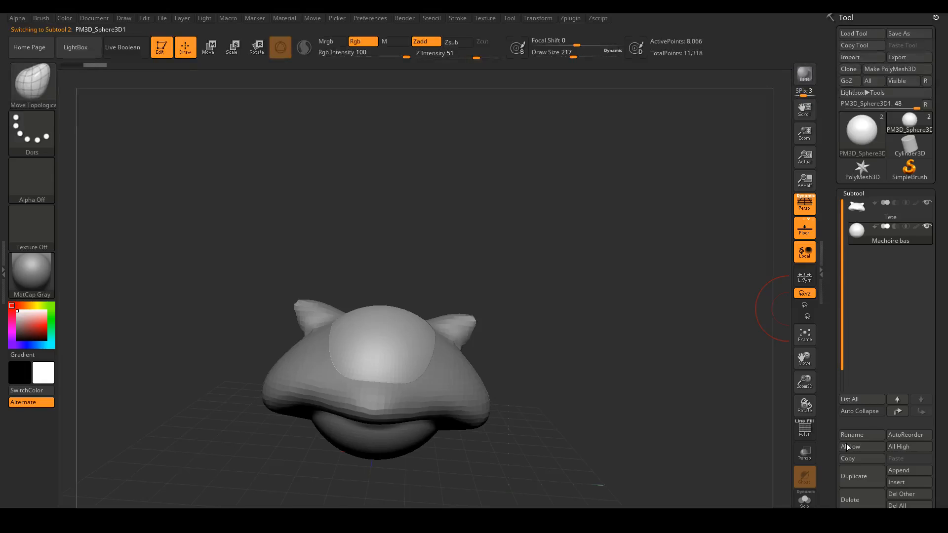
- Turn on DynaMesh for the Machoire bas sphere and set its DynaMesh resolution to 32
{"action": "left_click_drag", "start_coordinate": [943, 300], "coordinate": [946, 192]}
{"action": "left_click", "coordinate": [861, 354]}
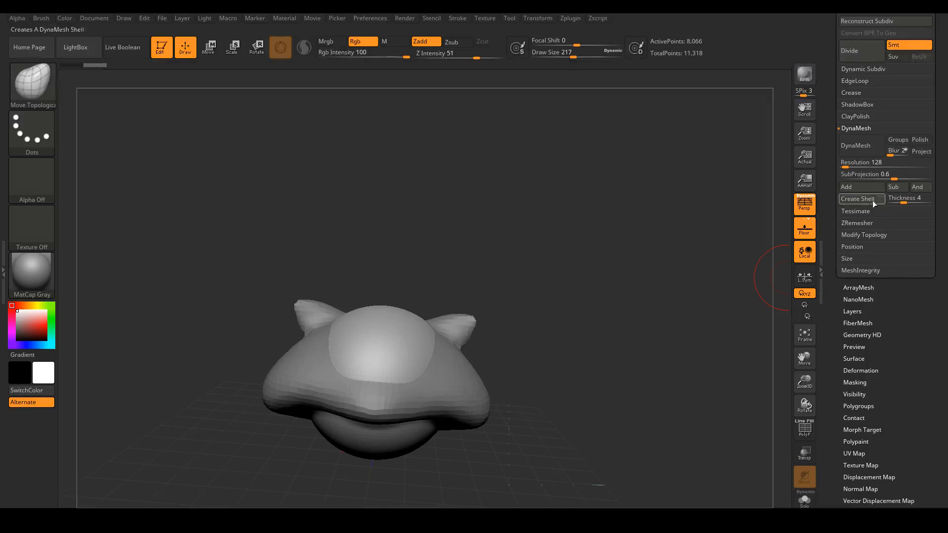
{"action": "left_click", "coordinate": [847, 162]}
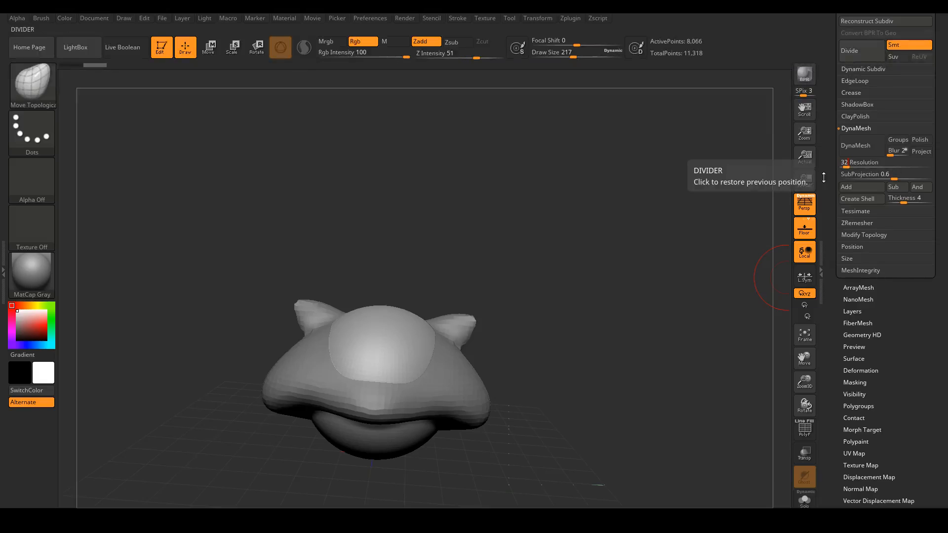
{"action": "left_click", "coordinate": [863, 147]}
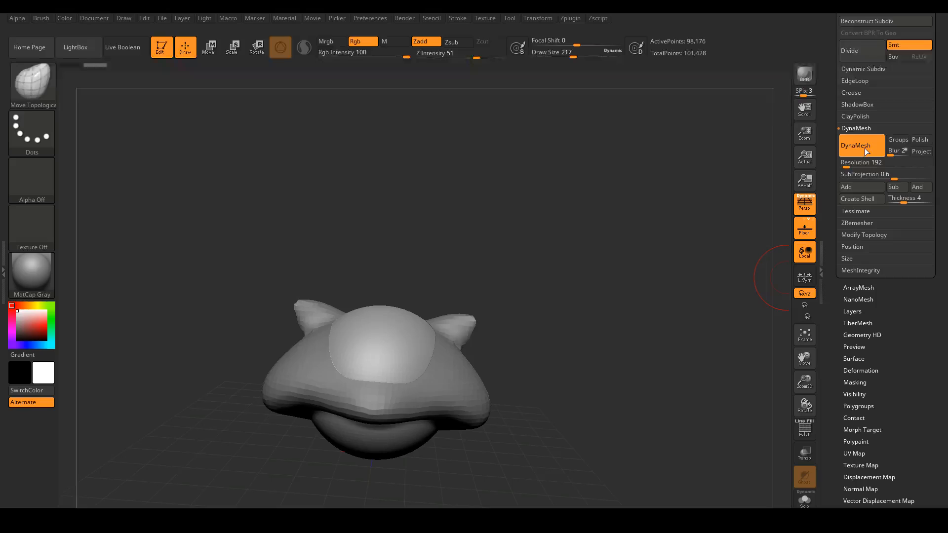
{"action": "left_click", "coordinate": [846, 162]}
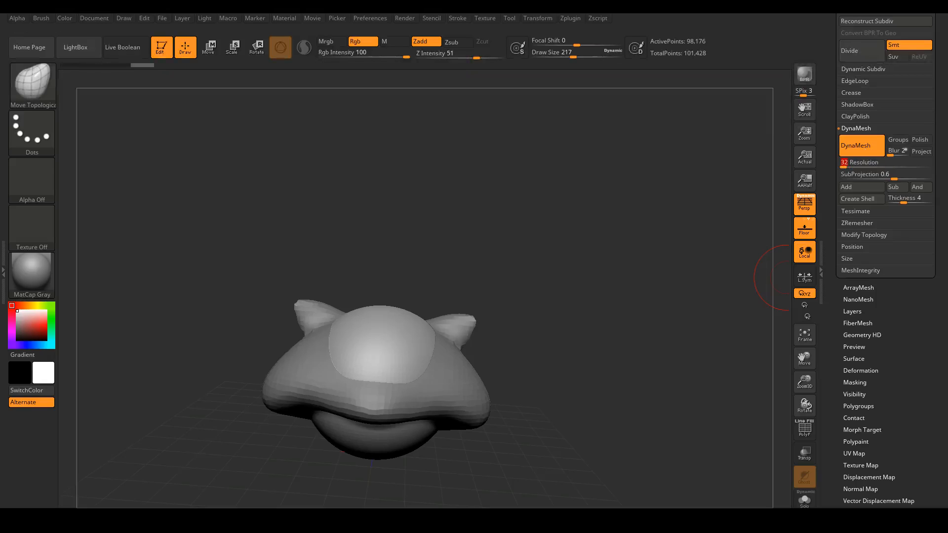
{"action": "key", "text": "Return"}
{"action": "scroll", "coordinate": [930, 211], "scroll_direction": "up", "scroll_amount": 5}
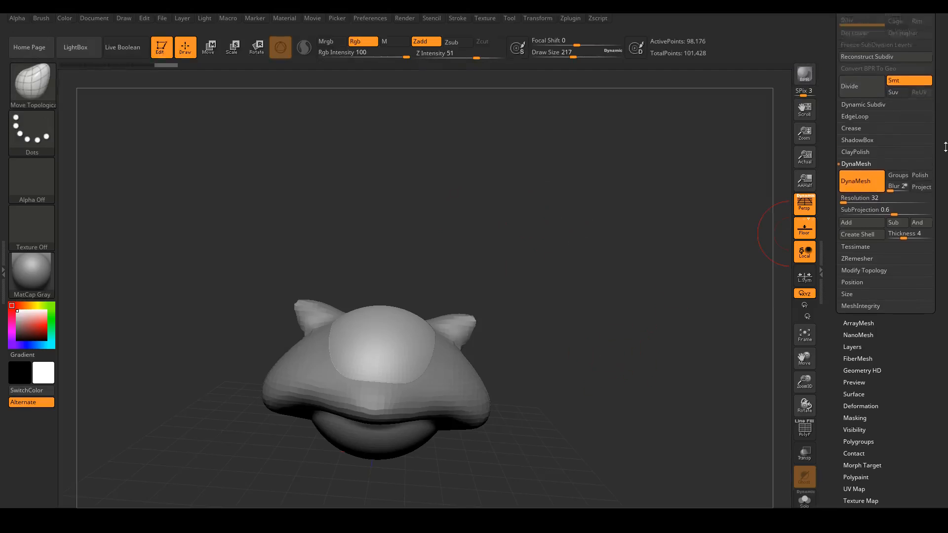
{"action": "left_click", "coordinate": [855, 193]}
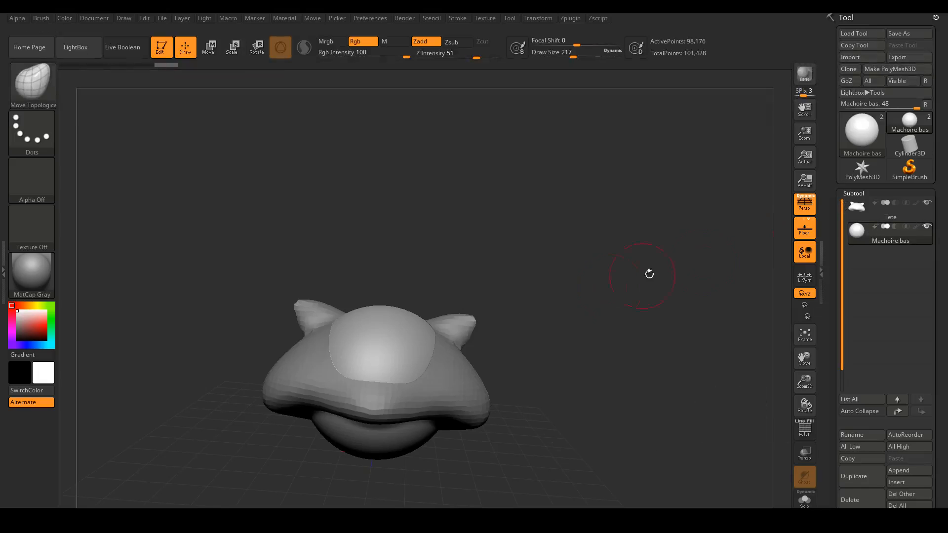
- Move the Machoire bas sphere straight down until it sits below the head, and return to Draw mode
{"action": "left_click_drag", "start_coordinate": [605, 337], "coordinate": [412, 143]}
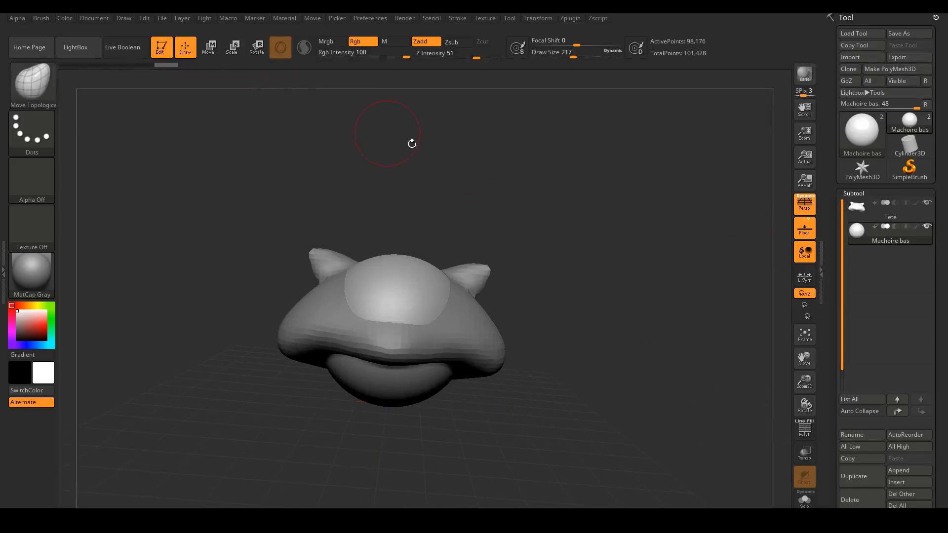
{"action": "left_click", "coordinate": [211, 50]}
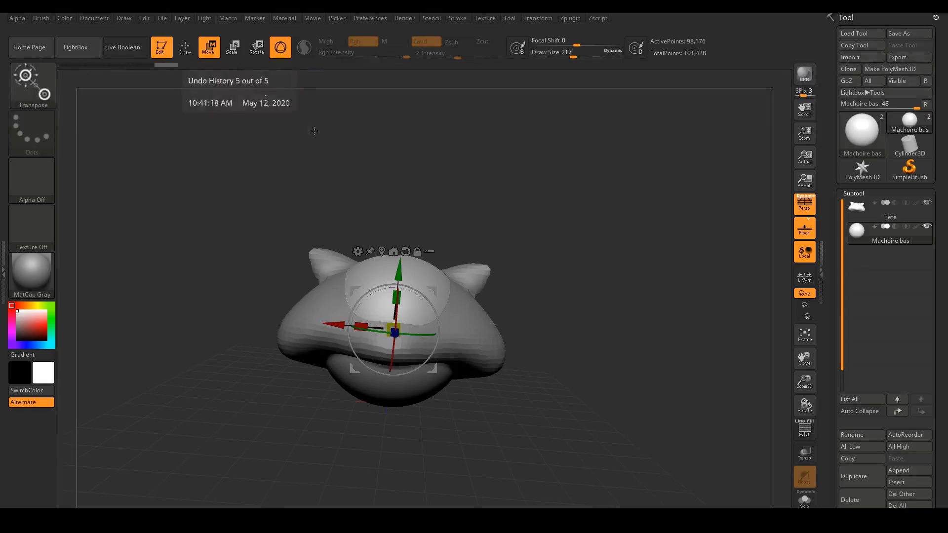
{"action": "left_click_drag", "start_coordinate": [227, 246], "coordinate": [272, 259], "text": "shift"}
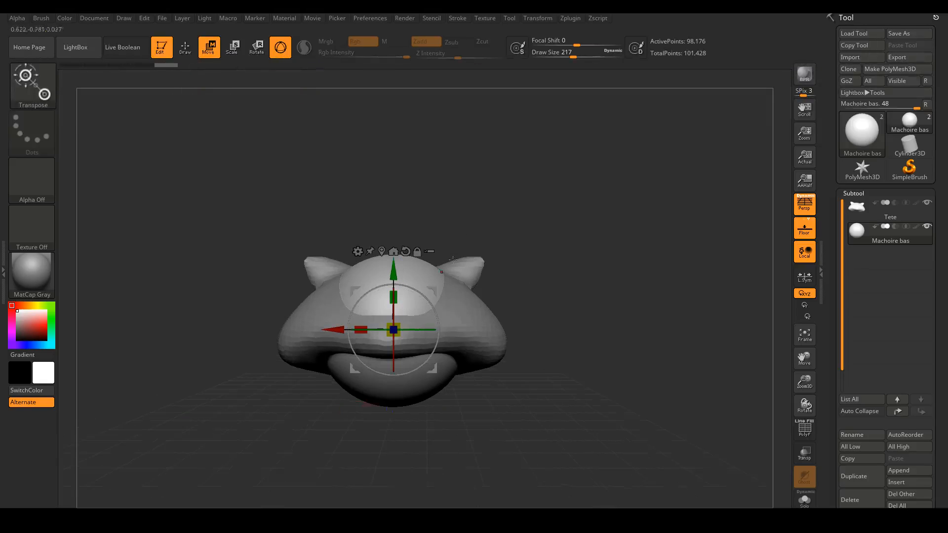
{"action": "left_click_drag", "start_coordinate": [396, 273], "coordinate": [363, 396]}
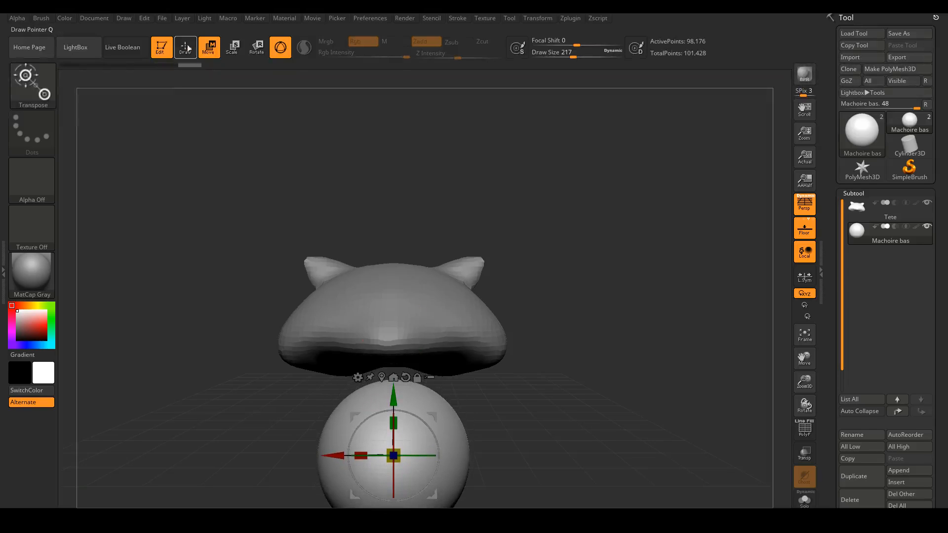
{"action": "left_click", "coordinate": [187, 47]}
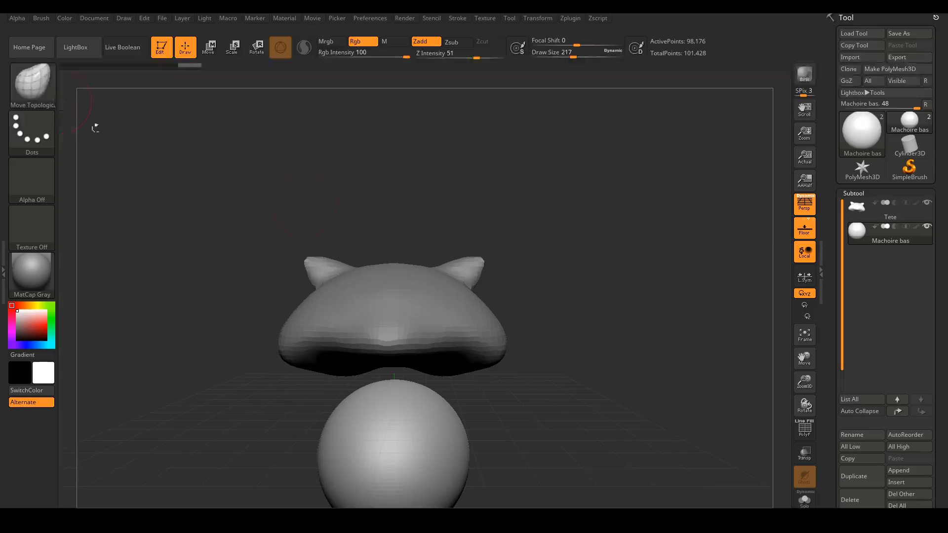
- Set the Move Topological brush's draw size to 344 for shaping the lower-jaw sphere
{"action": "left_click_drag", "start_coordinate": [631, 290], "coordinate": [573, 315], "text": "alt"}
{"action": "left_click_drag", "start_coordinate": [577, 356], "coordinate": [593, 294], "text": "alt"}
{"action": "key", "text": "space"}
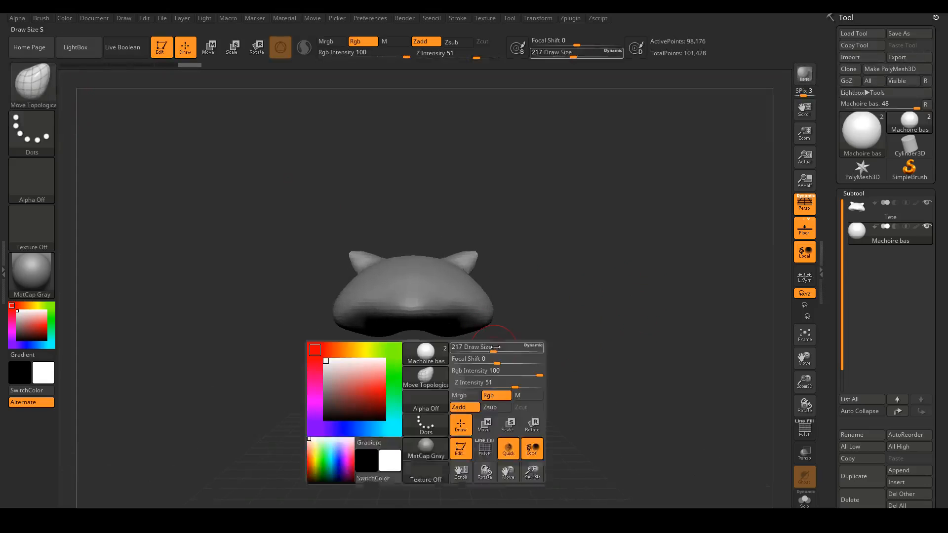
{"action": "left_click", "coordinate": [497, 351]}
{"action": "left_click_drag", "start_coordinate": [497, 352], "coordinate": [502, 348]}
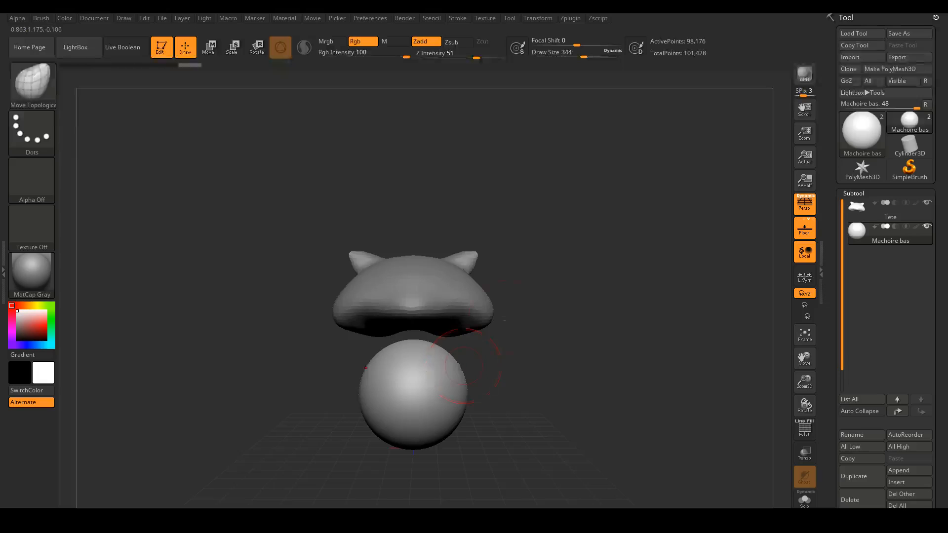
{"action": "left_click_drag", "start_coordinate": [507, 362], "coordinate": [569, 315], "text": "alt"}
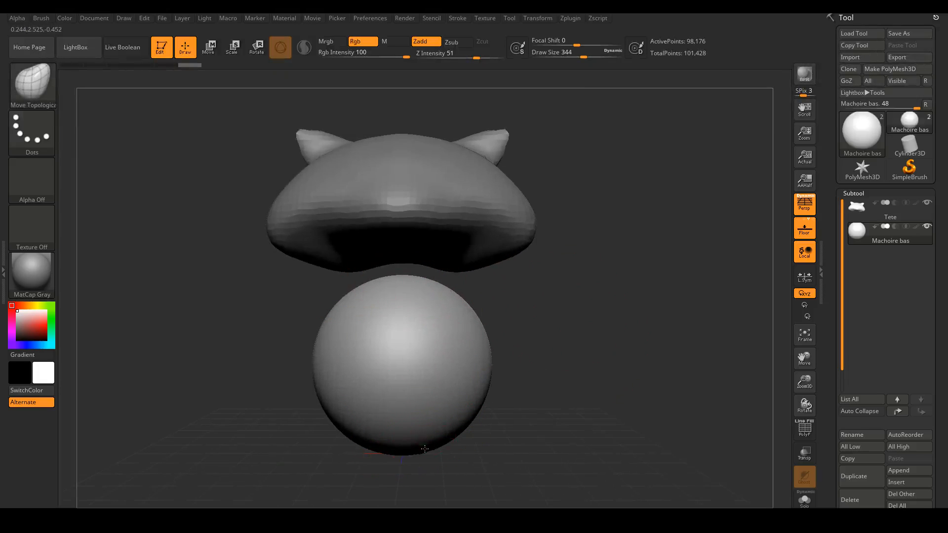
- Set the brush draw size to 533, flatten the Machoire bas sphere into a low disc and remesh it with DynaMesh
{"action": "key", "text": "space"}
{"action": "mouse_move", "coordinate": [552, 361]}
{"action": "left_mouse_down"}
{"action": "mouse_move", "coordinate": [563, 357]}
{"action": "mouse_move", "coordinate": [513, 382]}
{"action": "left_mouse_up"}
{"action": "mouse_move", "coordinate": [444, 446]}
{"action": "left_mouse_down"}
{"action": "mouse_move", "coordinate": [420, 400]}
{"action": "mouse_move", "coordinate": [405, 398]}
{"action": "mouse_move", "coordinate": [428, 435]}
{"action": "mouse_move", "coordinate": [426, 413]}
{"action": "mouse_move", "coordinate": [465, 398]}
{"action": "mouse_move", "coordinate": [439, 383]}
{"action": "mouse_move", "coordinate": [405, 389]}
{"action": "mouse_move", "coordinate": [418, 385]}
{"action": "left_mouse_up"}
{"action": "left_click_drag", "start_coordinate": [578, 295], "coordinate": [663, 402], "text": "ctrl"}
{"action": "left_click_drag", "start_coordinate": [412, 389], "coordinate": [408, 395], "text": "shift"}
- Smooth and remesh the flattened lower jaw, and push the centre of its top surface down
{"action": "mouse_move", "coordinate": [568, 346]}
{"action": "left_mouse_down"}
{"action": "mouse_move", "coordinate": [582, 328]}
{"action": "mouse_move", "coordinate": [571, 339]}
{"action": "mouse_move", "coordinate": [574, 318]}
{"action": "mouse_move", "coordinate": [592, 343]}
{"action": "left_mouse_up"}
{"action": "mouse_move", "coordinate": [400, 295]}
{"action": "left_mouse_down", "text": "shift"}
{"action": "mouse_move", "coordinate": [401, 308]}
{"action": "mouse_move", "coordinate": [439, 330]}
{"action": "left_mouse_up", "text": "shift"}
{"action": "left_click_drag", "start_coordinate": [583, 258], "coordinate": [632, 365], "text": "ctrl"}
{"action": "left_click_drag", "start_coordinate": [479, 361], "coordinate": [500, 358]}
{"action": "left_click_drag", "start_coordinate": [394, 319], "coordinate": [395, 344]}
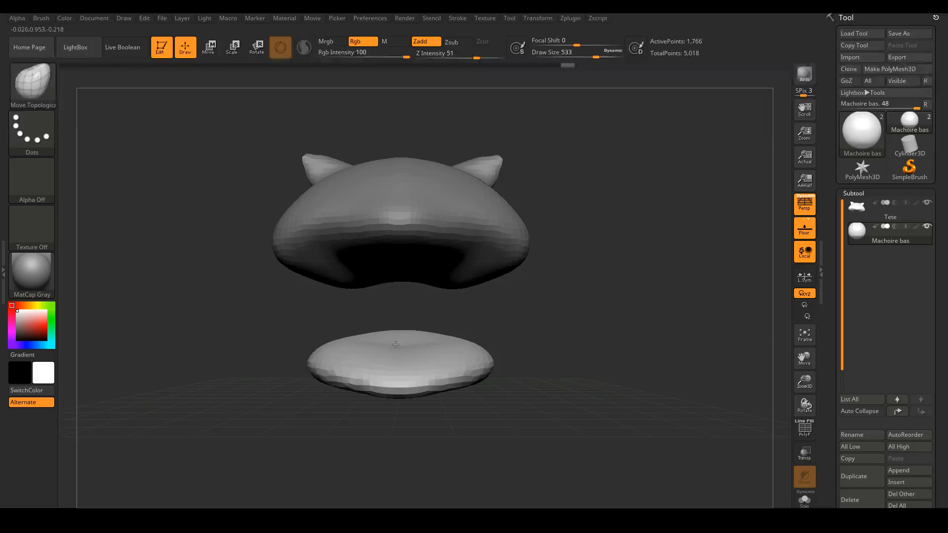
- Pull the rear underside of the lower jaw upward in side view to slim its back end
{"action": "left_click_drag", "start_coordinate": [567, 336], "coordinate": [534, 337]}
{"action": "left_click_drag", "start_coordinate": [463, 410], "coordinate": [484, 361]}
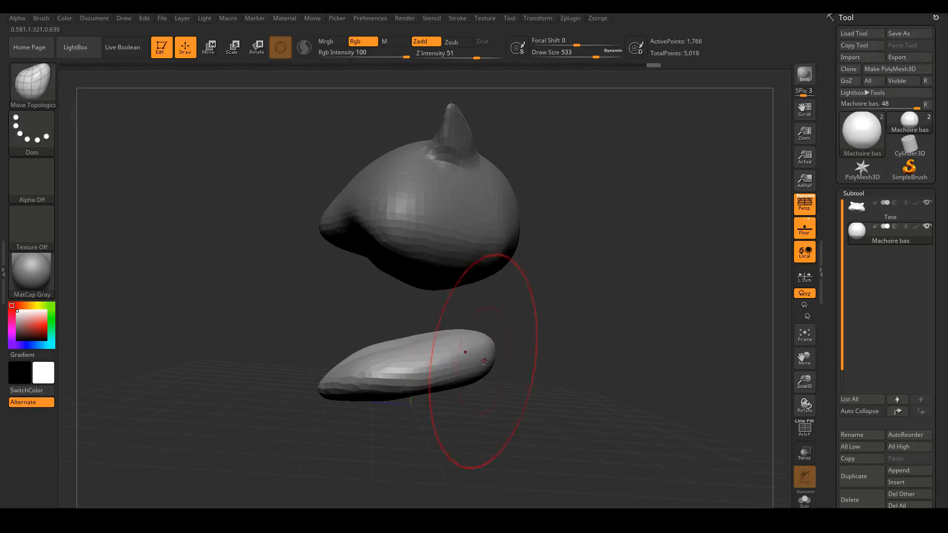
{"action": "left_click_drag", "start_coordinate": [414, 389], "coordinate": [411, 377]}
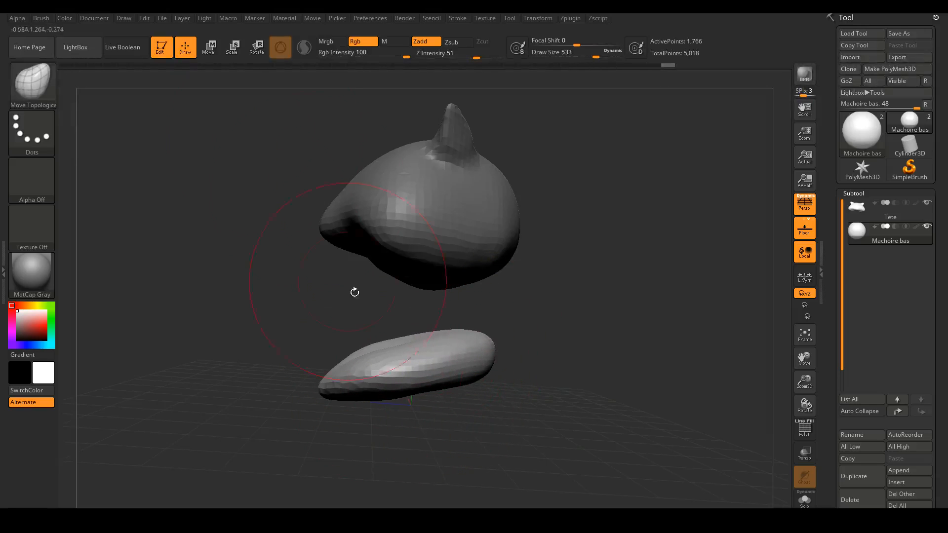
- Move the lower jaw straight up until it meets the underside of the head, and return to Draw mode
{"action": "left_click", "coordinate": [222, 44]}
{"action": "left_click_drag", "start_coordinate": [308, 301], "coordinate": [336, 299]}
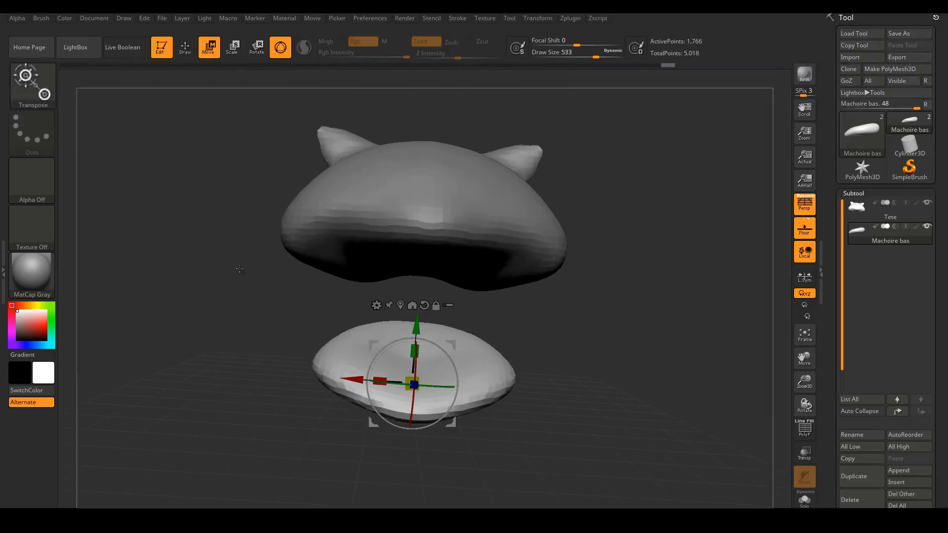
{"action": "left_click_drag", "start_coordinate": [414, 327], "coordinate": [430, 242]}
{"action": "left_click_drag", "start_coordinate": [651, 215], "coordinate": [542, 190]}
{"action": "key", "text": "q"}
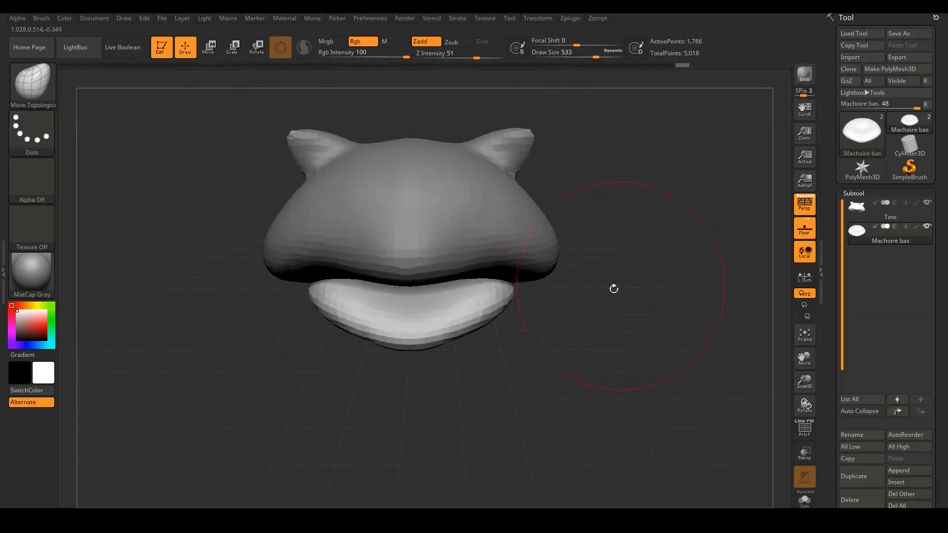
- Pull the upper corners of the lower jaw outward to widen the mouth, and check the profile
{"action": "left_click_drag", "start_coordinate": [635, 252], "coordinate": [593, 248]}
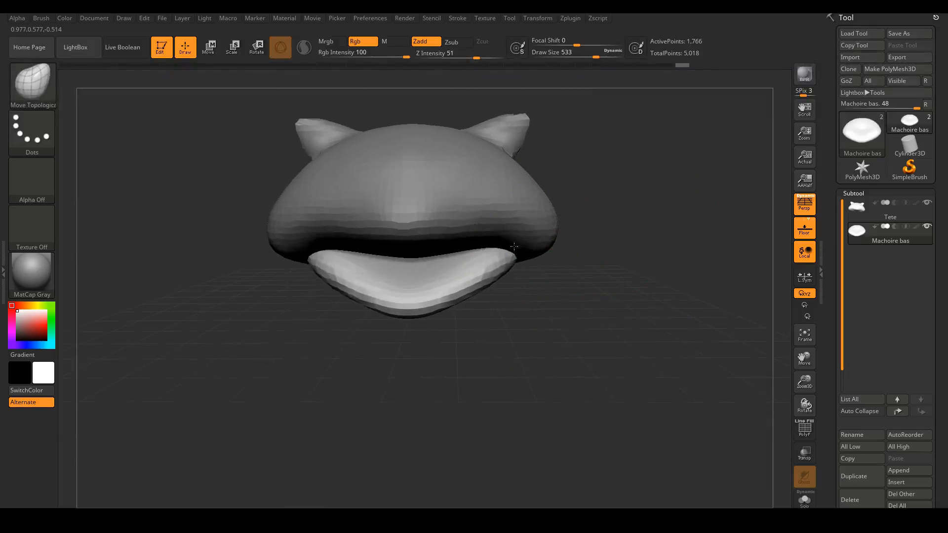
{"action": "left_click_drag", "start_coordinate": [334, 251], "coordinate": [316, 254]}
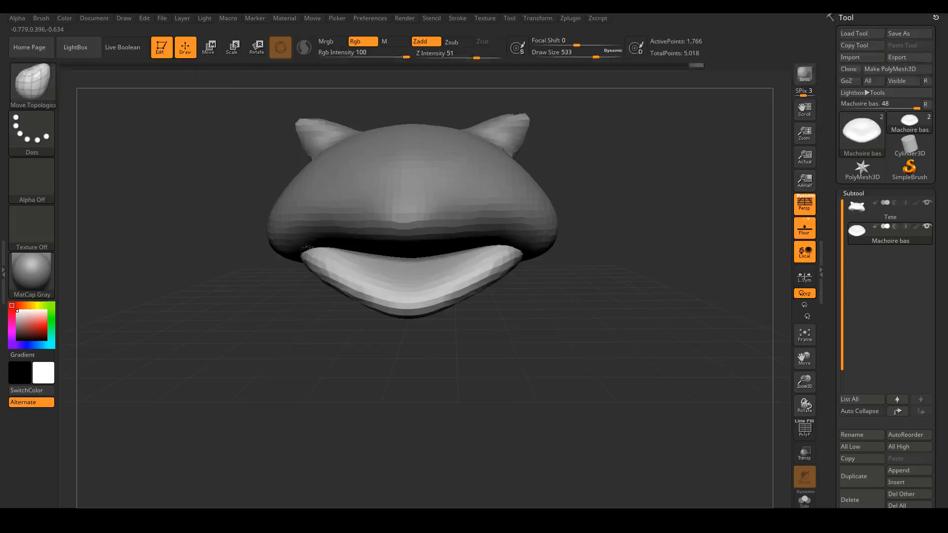
{"action": "left_click_drag", "start_coordinate": [456, 295], "coordinate": [492, 294]}
{"action": "mouse_move", "coordinate": [565, 321]}
{"action": "left_mouse_down"}
{"action": "mouse_move", "coordinate": [610, 320]}
{"action": "mouse_move", "coordinate": [596, 314]}
{"action": "left_mouse_up"}
{"action": "mouse_move", "coordinate": [552, 288]}
{"action": "left_mouse_down"}
{"action": "mouse_move", "coordinate": [511, 240]}
{"action": "mouse_move", "coordinate": [537, 251]}
{"action": "left_mouse_up"}
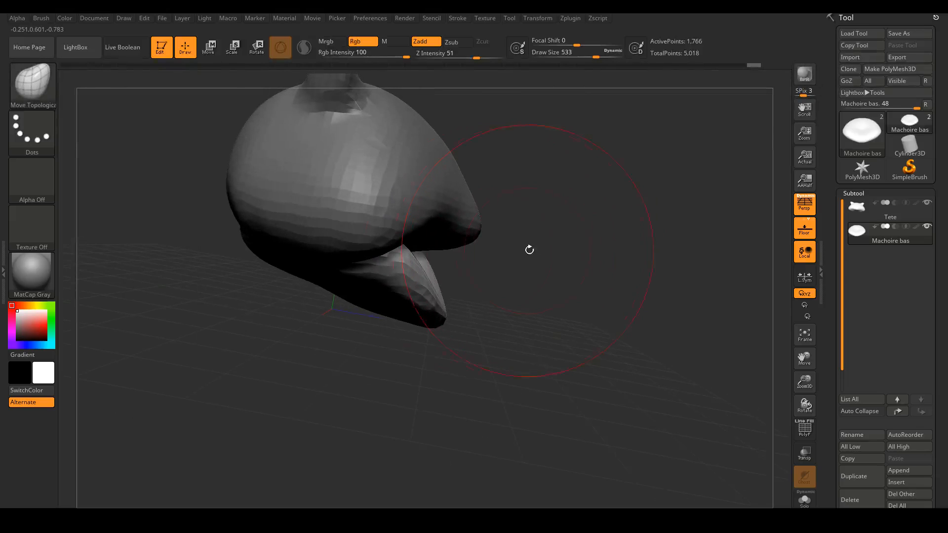
- Shift the lower jaw slightly backward along its depth axis, and return to Draw mode
{"action": "left_click", "coordinate": [208, 50]}
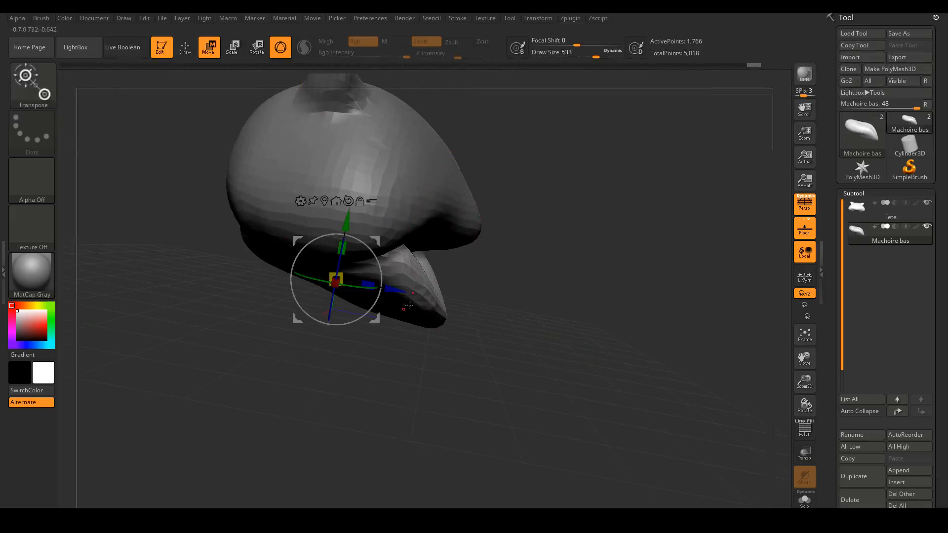
{"action": "left_click_drag", "start_coordinate": [394, 290], "coordinate": [388, 292]}
{"action": "left_click", "coordinate": [185, 48]}
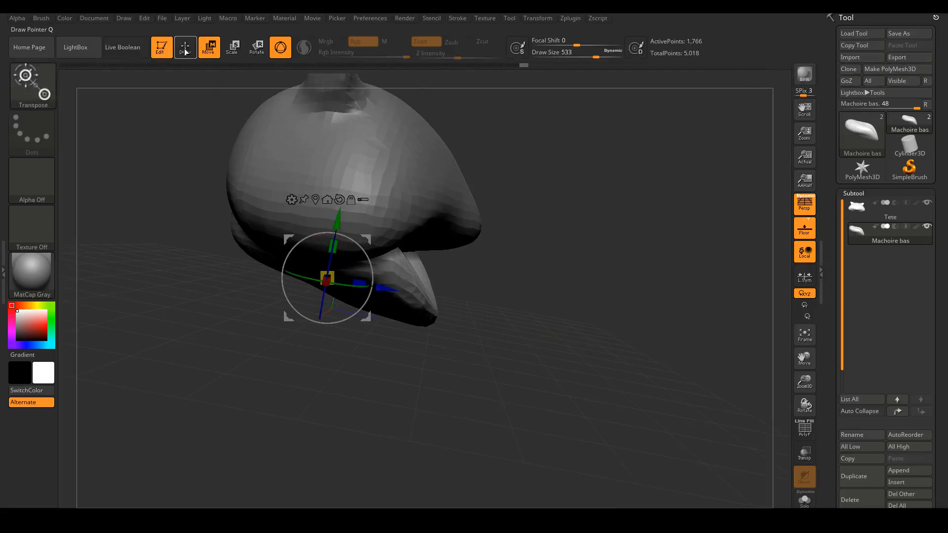
- Push the back of the lower jaw up so that it tucks into the rear of the head
{"action": "mouse_move", "coordinate": [472, 275]}
{"action": "left_mouse_down"}
{"action": "mouse_move", "coordinate": [555, 259]}
{"action": "mouse_move", "coordinate": [546, 260]}
{"action": "left_mouse_up"}
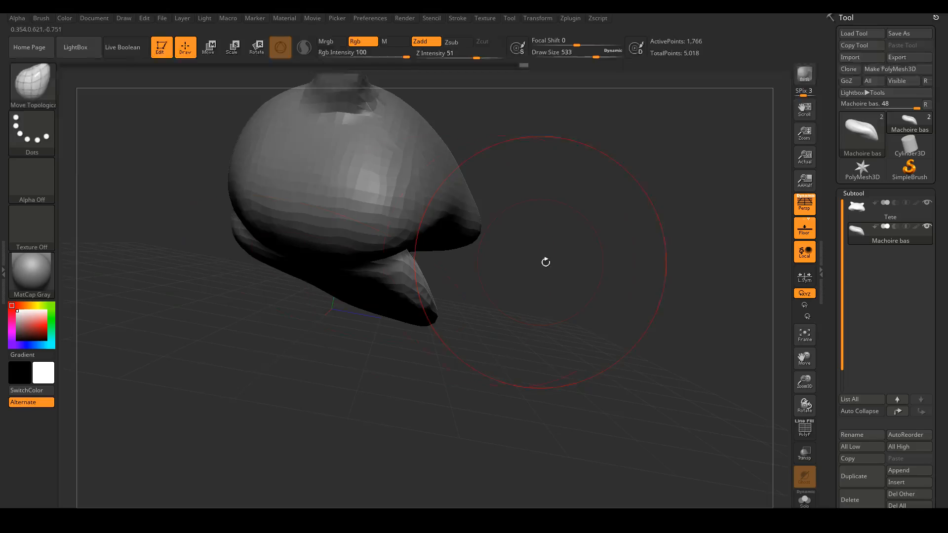
{"action": "left_click_drag", "start_coordinate": [233, 230], "coordinate": [239, 200]}
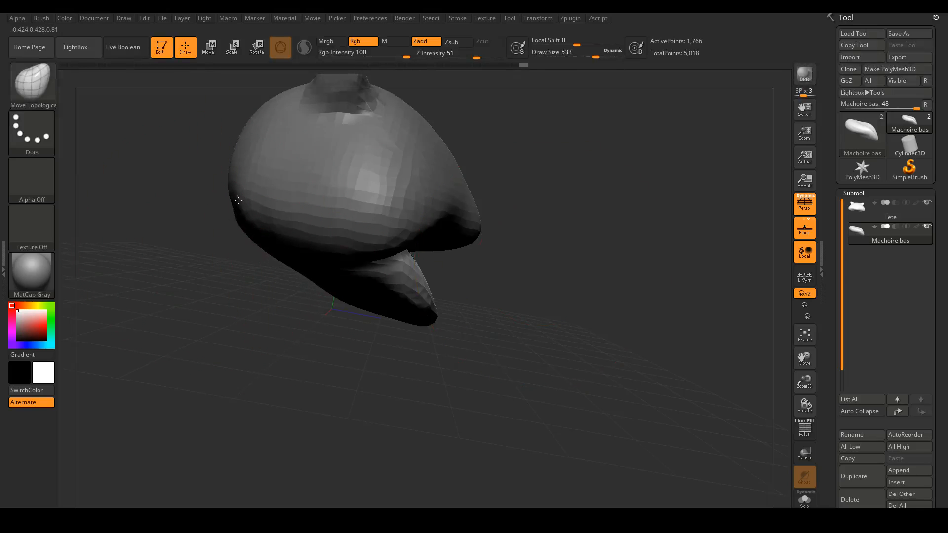
{"action": "mouse_move", "coordinate": [592, 184]}
{"action": "left_mouse_down"}
{"action": "mouse_move", "coordinate": [571, 193]}
{"action": "mouse_move", "coordinate": [614, 207]}
{"action": "mouse_move", "coordinate": [594, 179]}
{"action": "mouse_move", "coordinate": [595, 214]}
{"action": "mouse_move", "coordinate": [594, 193]}
{"action": "mouse_move", "coordinate": [499, 189]}
{"action": "mouse_move", "coordinate": [645, 282]}
{"action": "left_mouse_up"}
{"action": "left_click_drag", "start_coordinate": [589, 231], "coordinate": [602, 274]}
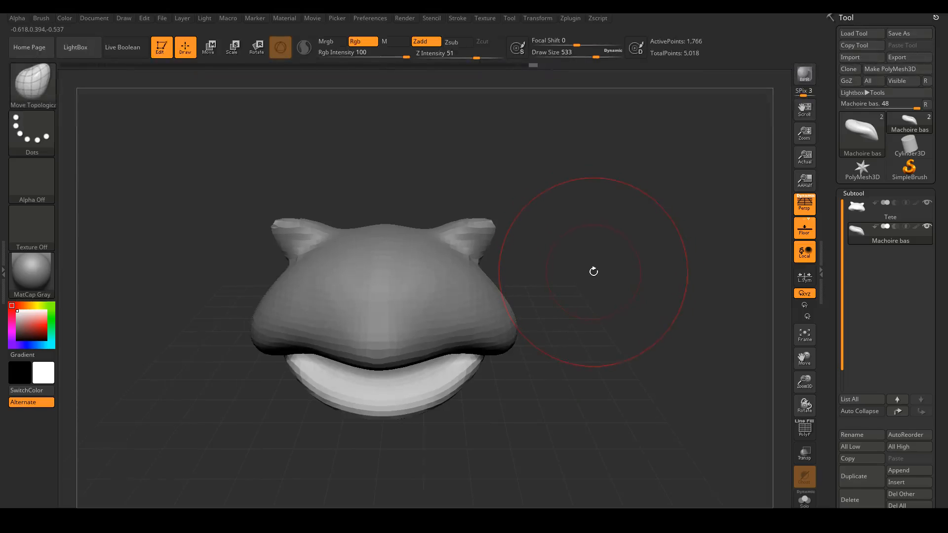
- Set the draw size to 136, refine the front edge and mouth corners of the lower jaw, and remesh it with DynaMesh
{"action": "mouse_move", "coordinate": [604, 255]}
{"action": "left_mouse_down"}
{"action": "mouse_move", "coordinate": [615, 242]}
{"action": "mouse_move", "coordinate": [614, 258]}
{"action": "mouse_move", "coordinate": [559, 279]}
{"action": "left_mouse_up"}
{"action": "key", "text": "space"}
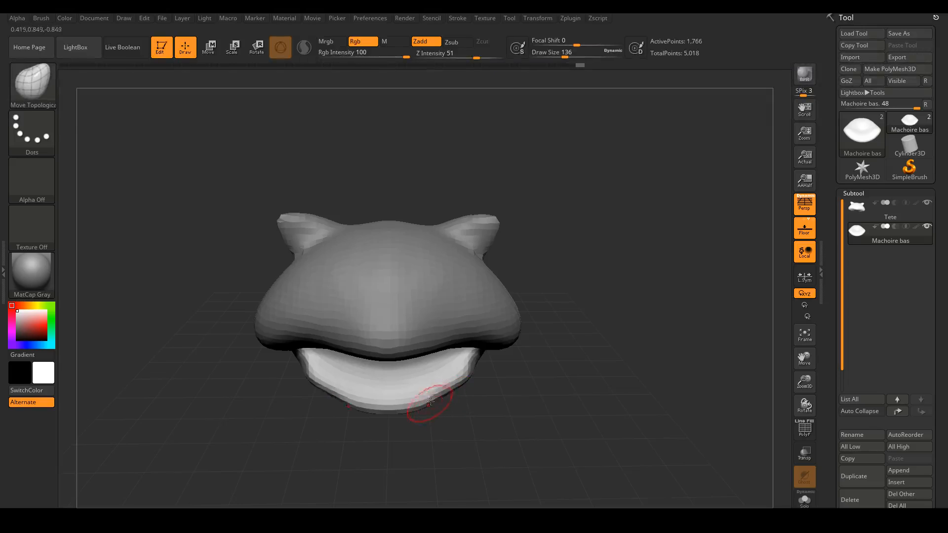
{"action": "left_click_drag", "start_coordinate": [430, 406], "coordinate": [427, 400]}
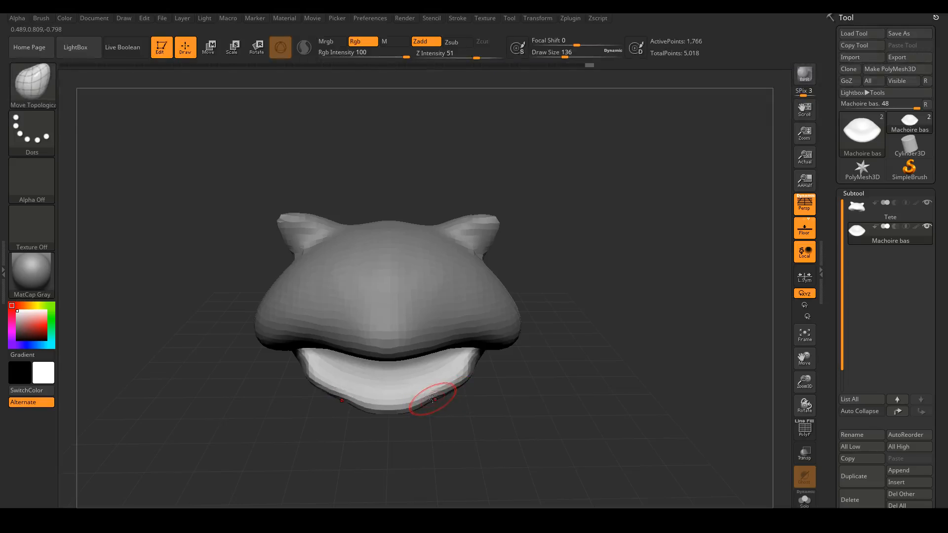
{"action": "left_click_drag", "start_coordinate": [395, 413], "coordinate": [413, 408]}
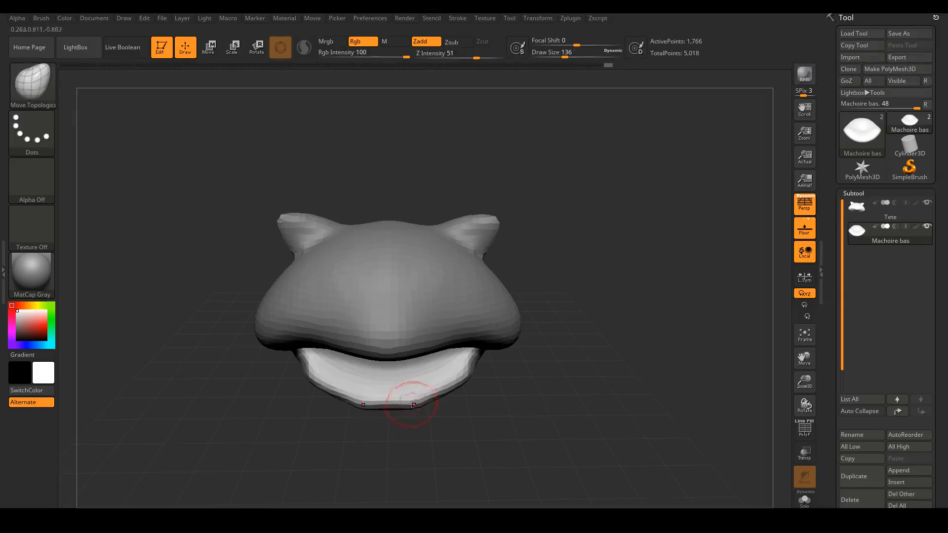
{"action": "left_click_drag", "start_coordinate": [418, 404], "coordinate": [430, 399]}
{"action": "left_click_drag", "start_coordinate": [510, 348], "coordinate": [544, 327]}
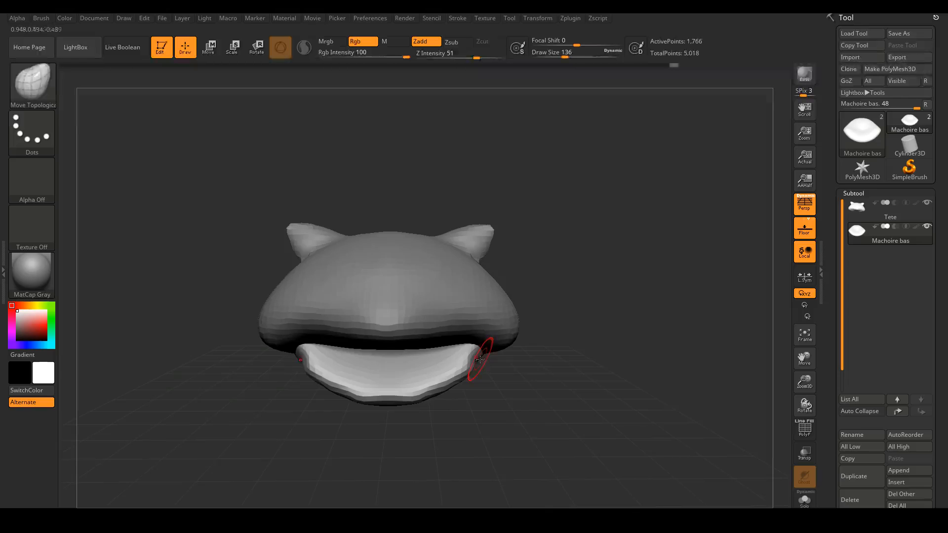
{"action": "mouse_move", "coordinate": [479, 358]}
{"action": "left_mouse_down"}
{"action": "mouse_move", "coordinate": [500, 363]}
{"action": "mouse_move", "coordinate": [447, 368]}
{"action": "left_mouse_up"}
{"action": "mouse_move", "coordinate": [524, 365]}
{"action": "left_mouse_down"}
{"action": "mouse_move", "coordinate": [609, 278]}
{"action": "mouse_move", "coordinate": [658, 288]}
{"action": "mouse_move", "coordinate": [578, 278]}
{"action": "left_mouse_up"}
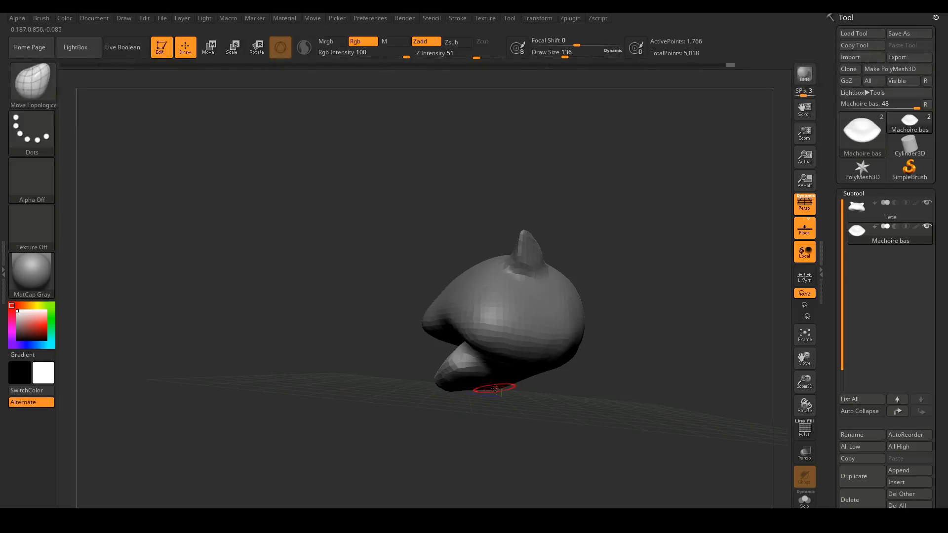
{"action": "key", "text": "ctrl"}
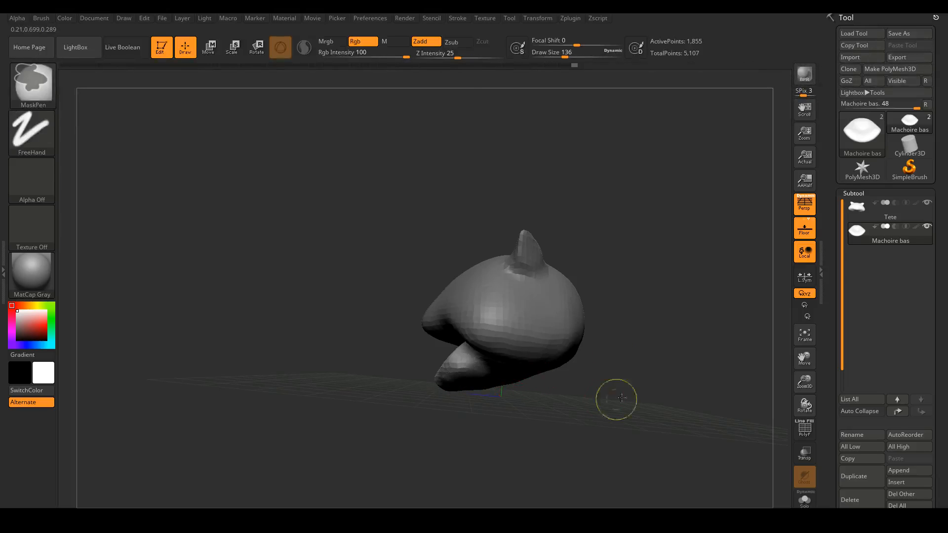
{"action": "mouse_move", "coordinate": [532, 387]}
{"action": "left_mouse_down"}
{"action": "mouse_move", "coordinate": [651, 346]}
{"action": "mouse_move", "coordinate": [656, 335]}
{"action": "mouse_move", "coordinate": [647, 335]}
{"action": "left_mouse_up"}
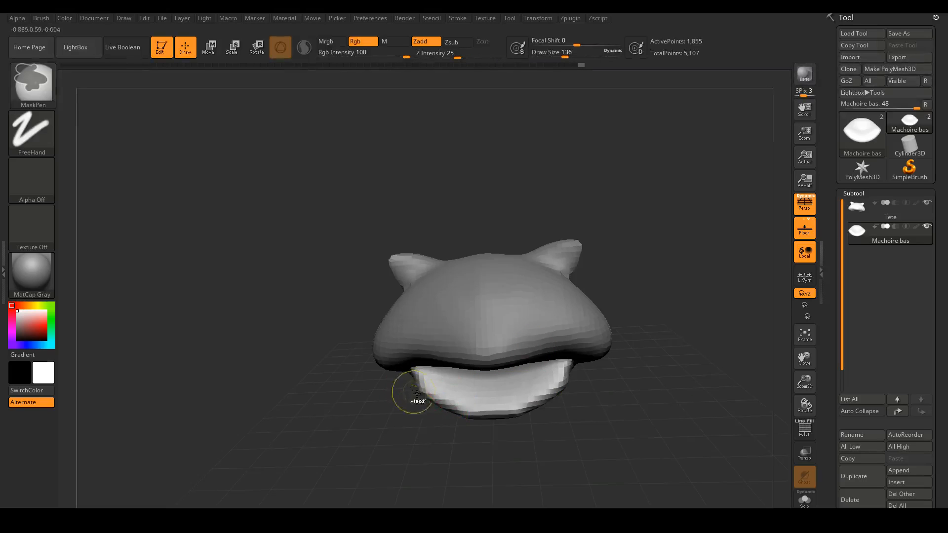
{"action": "mouse_move", "coordinate": [434, 402]}
{"action": "left_mouse_down", "text": "ctrl"}
{"action": "mouse_move", "coordinate": [414, 371]}
{"action": "mouse_move", "coordinate": [455, 408]}
{"action": "mouse_move", "coordinate": [488, 414]}
{"action": "left_mouse_up", "text": "ctrl"}
{"action": "left_click_drag", "start_coordinate": [630, 425], "coordinate": [650, 411]}
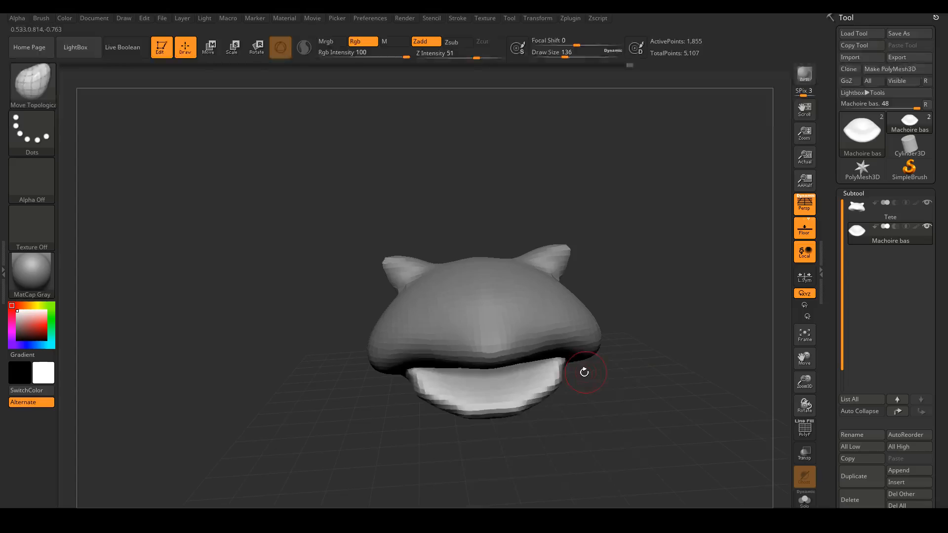
- Set the draw size to 65 and paint a mask along the rim of the lower jaw with MaskPen
{"action": "key", "text": "space"}
{"action": "left_click_drag", "start_coordinate": [585, 360], "coordinate": [562, 363]}
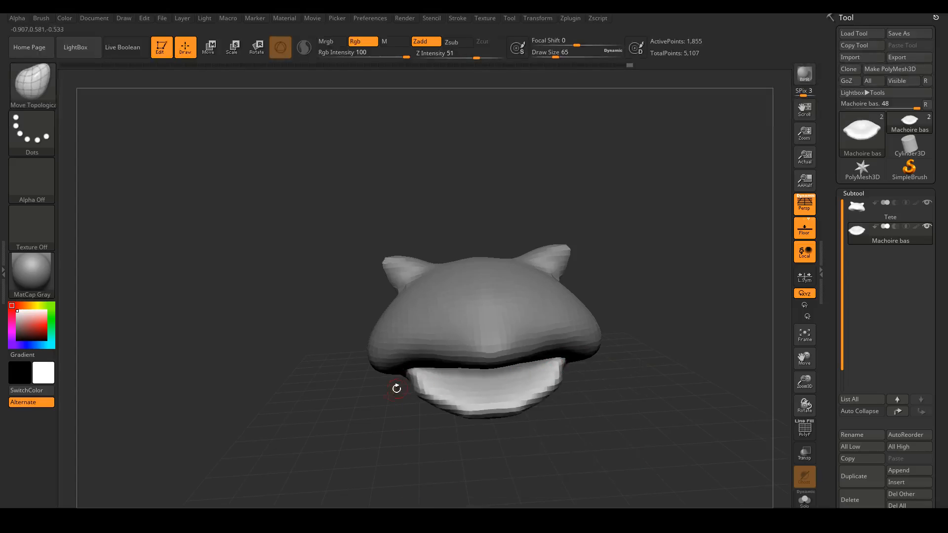
{"action": "key", "text": "ctrl"}
{"action": "mouse_move", "coordinate": [412, 375]}
{"action": "left_mouse_down", "text": "ctrl"}
{"action": "mouse_move", "coordinate": [445, 408]}
{"action": "mouse_move", "coordinate": [484, 423]}
{"action": "mouse_move", "coordinate": [491, 414]}
{"action": "mouse_move", "coordinate": [458, 414]}
{"action": "left_mouse_up", "text": "ctrl"}
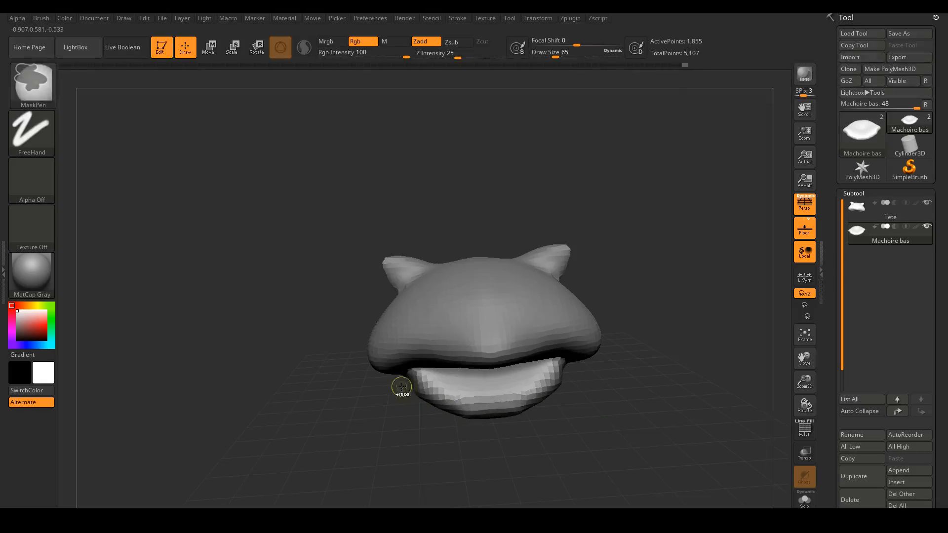
- Extend the mask over the whole underside of the lower jaw, leaving only the inside of the mouth unmasked
{"action": "left_click_drag", "start_coordinate": [555, 392], "coordinate": [653, 285]}
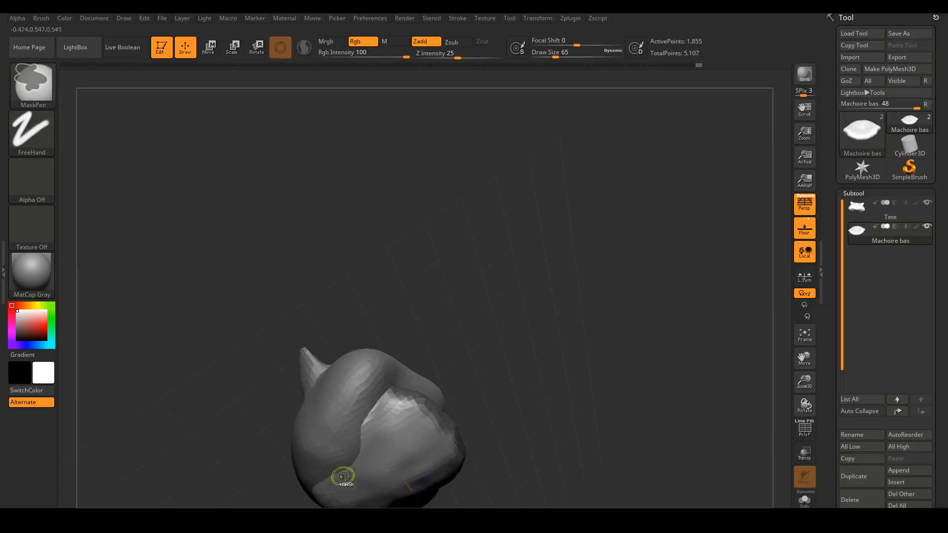
{"action": "mouse_move", "coordinate": [357, 488]}
{"action": "left_mouse_down", "text": "ctrl"}
{"action": "mouse_move", "coordinate": [395, 435]}
{"action": "mouse_move", "coordinate": [420, 469]}
{"action": "mouse_move", "coordinate": [405, 415]}
{"action": "mouse_move", "coordinate": [435, 445]}
{"action": "mouse_move", "coordinate": [446, 425]}
{"action": "left_mouse_up", "text": "ctrl"}
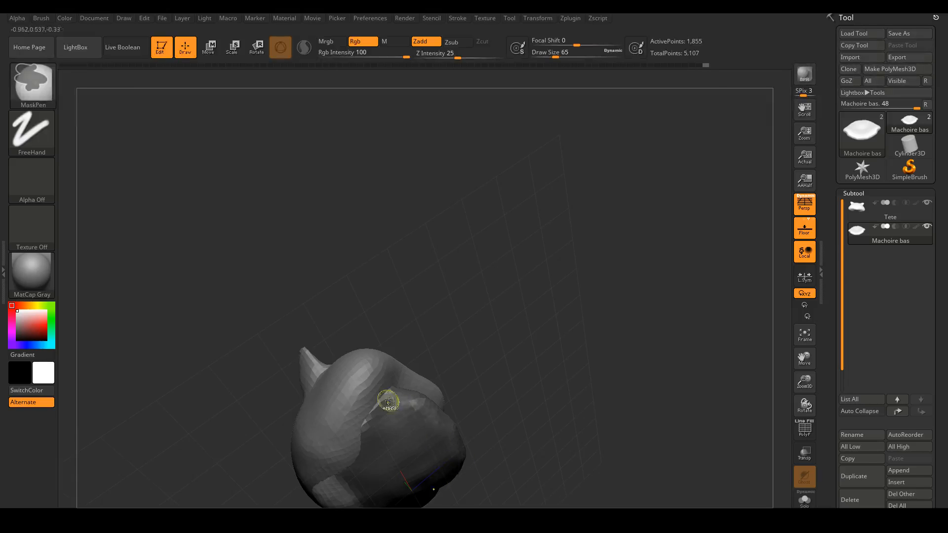
{"action": "left_click_drag", "start_coordinate": [381, 411], "coordinate": [374, 415], "text": "ctrl"}
{"action": "mouse_move", "coordinate": [519, 291]}
{"action": "left_mouse_down"}
{"action": "mouse_move", "coordinate": [502, 290]}
{"action": "mouse_move", "coordinate": [467, 354]}
{"action": "mouse_move", "coordinate": [463, 387]}
{"action": "mouse_move", "coordinate": [477, 387]}
{"action": "left_mouse_up"}
{"action": "left_click_drag", "start_coordinate": [590, 299], "coordinate": [603, 271]}
- Carve the unmasked inside of the lower jaw with the ClayBuildup brush to hollow out the mouth
{"action": "left_click", "coordinate": [32, 82]}
{"action": "mouse_move", "coordinate": [142, 100]}
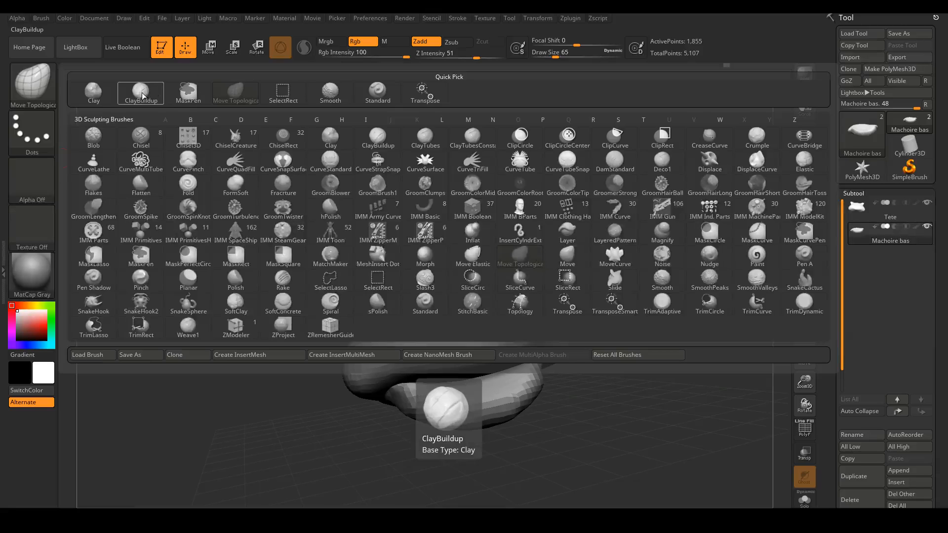
{"action": "left_click", "coordinate": [142, 94]}
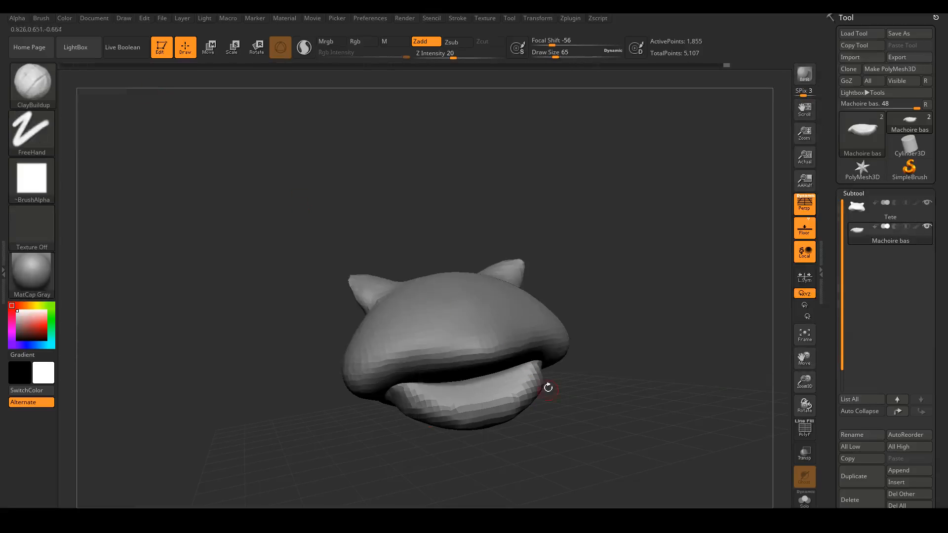
{"action": "left_click_drag", "start_coordinate": [656, 301], "coordinate": [636, 330]}
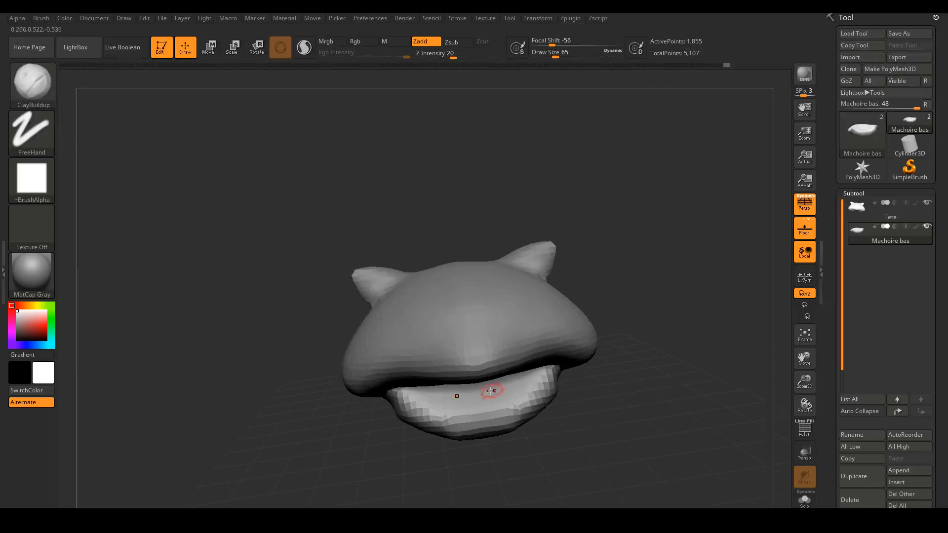
{"action": "mouse_move", "coordinate": [487, 401]}
{"action": "left_mouse_down"}
{"action": "mouse_move", "coordinate": [459, 408]}
{"action": "mouse_move", "coordinate": [506, 398]}
{"action": "mouse_move", "coordinate": [434, 403]}
{"action": "left_mouse_up"}
{"action": "mouse_move", "coordinate": [624, 375]}
{"action": "left_mouse_down"}
{"action": "mouse_move", "coordinate": [604, 381]}
{"action": "mouse_move", "coordinate": [628, 383]}
{"action": "mouse_move", "coordinate": [639, 368]}
{"action": "left_mouse_up"}
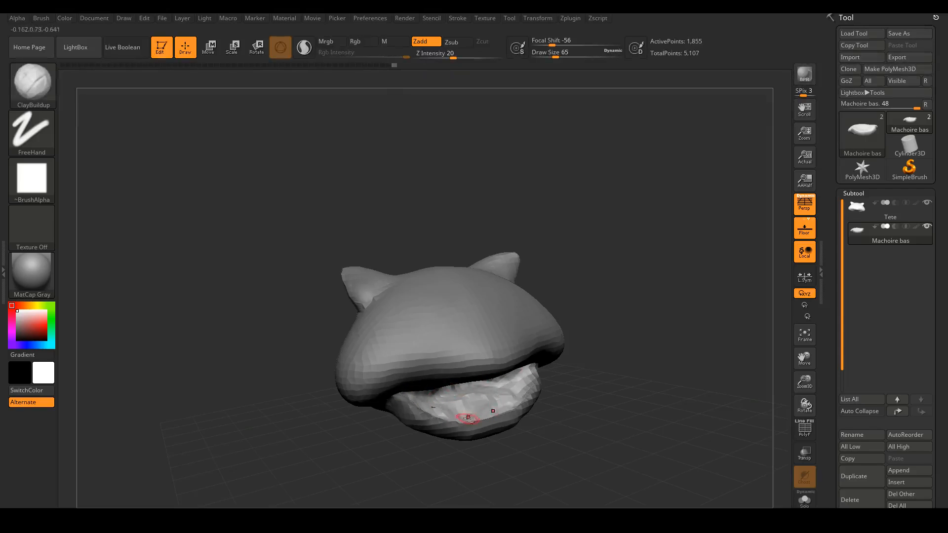
{"action": "left_click_drag", "start_coordinate": [626, 379], "coordinate": [616, 399]}
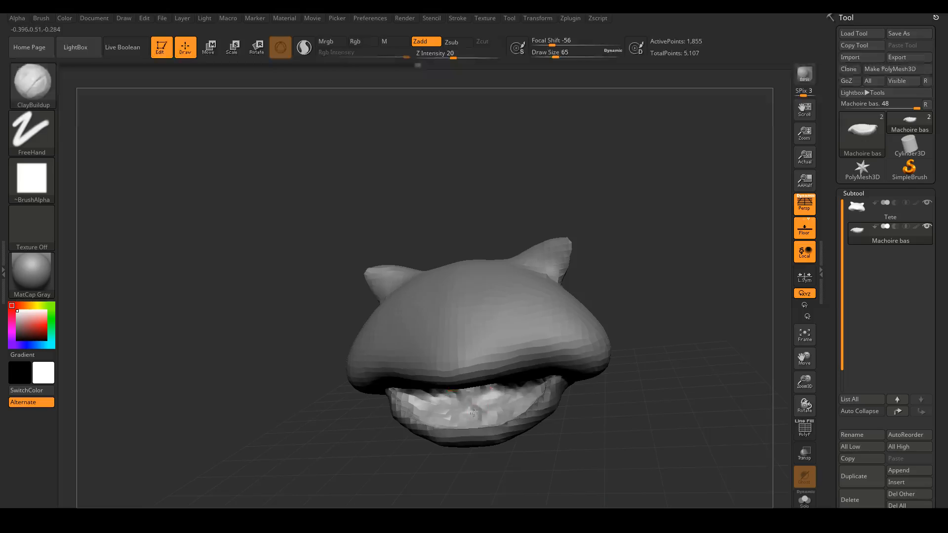
- Clear the mask on the lower jaw and remesh it with DynaMesh
{"action": "left_click_drag", "start_coordinate": [587, 426], "coordinate": [592, 344]}
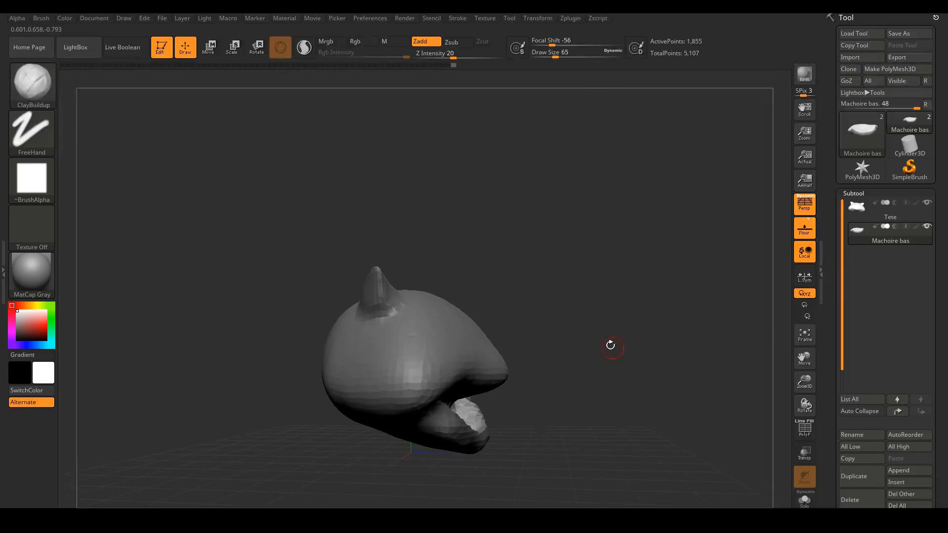
{"action": "mouse_move", "coordinate": [567, 281]}
{"action": "left_mouse_down", "text": "ctrl"}
{"action": "mouse_move", "coordinate": [595, 303]}
{"action": "mouse_move", "coordinate": [486, 320]}
{"action": "mouse_move", "coordinate": [620, 321]}
{"action": "mouse_move", "coordinate": [711, 262]}
{"action": "mouse_move", "coordinate": [692, 282]}
{"action": "mouse_move", "coordinate": [627, 305]}
{"action": "mouse_move", "coordinate": [597, 346]}
{"action": "mouse_move", "coordinate": [583, 322]}
{"action": "mouse_move", "coordinate": [629, 306]}
{"action": "mouse_move", "coordinate": [620, 318]}
{"action": "mouse_move", "coordinate": [547, 323]}
{"action": "mouse_move", "coordinate": [555, 328]}
{"action": "left_mouse_up", "text": "ctrl"}
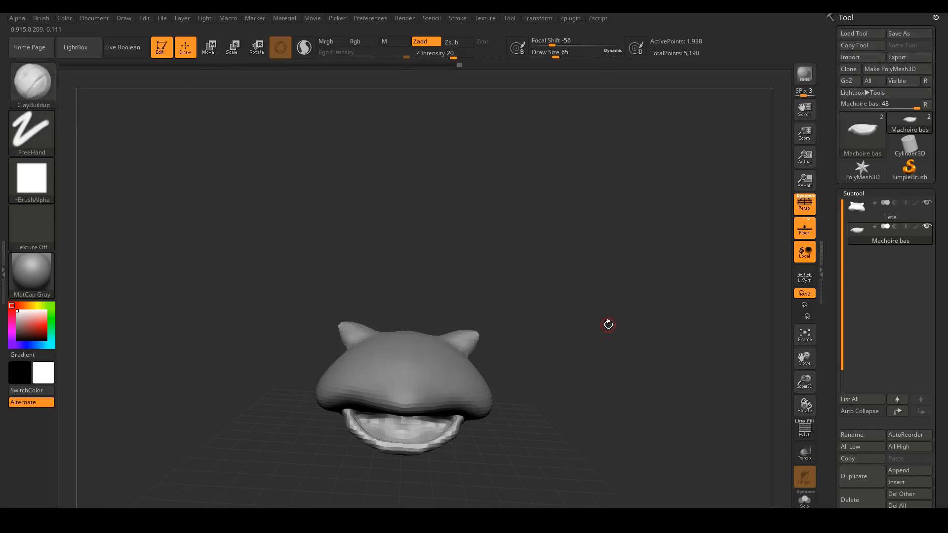
- Make the Tete subtool active and inspect how the head fits over the hollowed jaw
{"action": "left_click", "coordinate": [885, 214]}
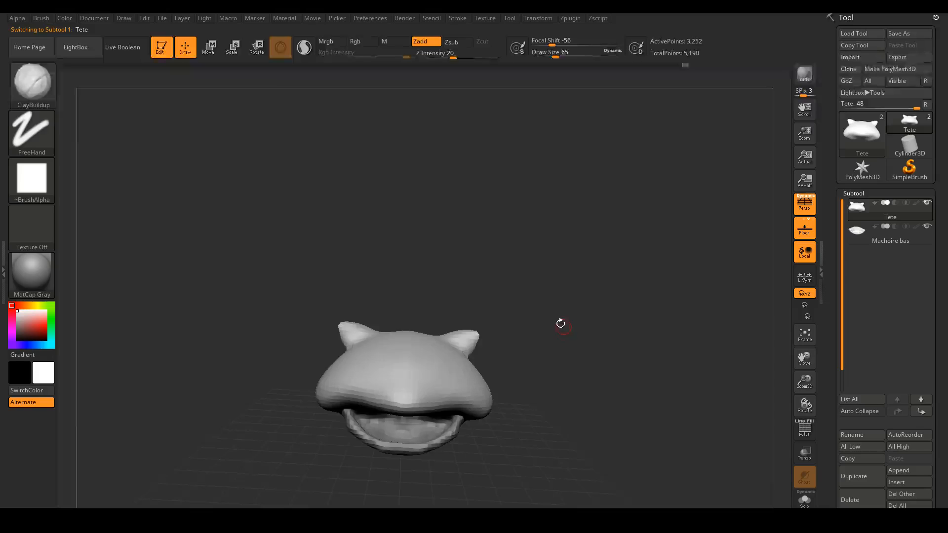
{"action": "mouse_move", "coordinate": [560, 326]}
{"action": "left_mouse_down"}
{"action": "mouse_move", "coordinate": [569, 328]}
{"action": "mouse_move", "coordinate": [550, 349]}
{"action": "mouse_move", "coordinate": [617, 337]}
{"action": "mouse_move", "coordinate": [558, 324]}
{"action": "left_mouse_up"}
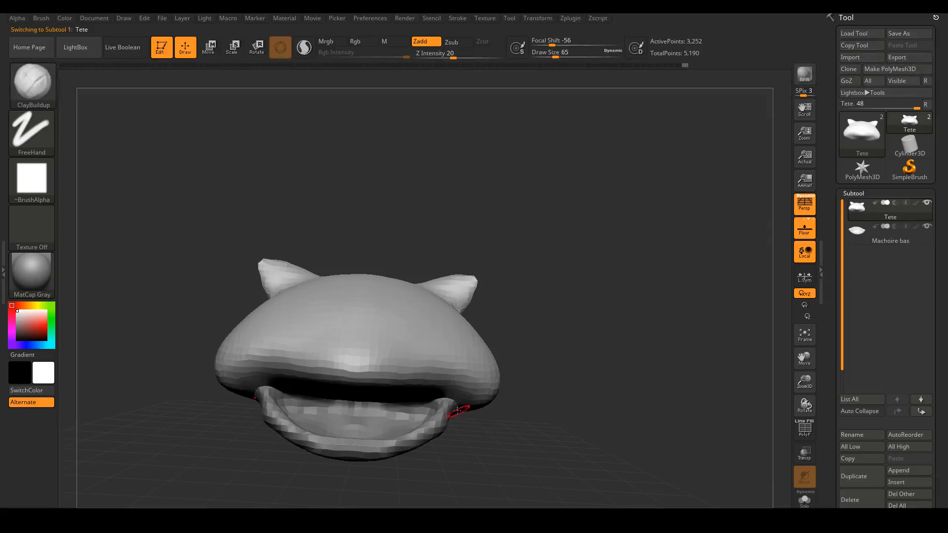
{"action": "left_click_drag", "start_coordinate": [562, 354], "coordinate": [648, 295]}
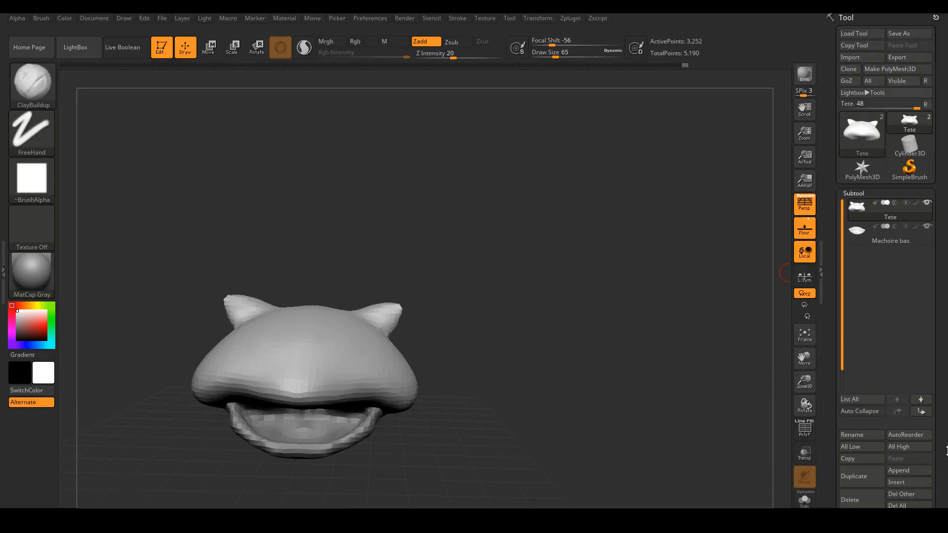
- Merge the Tete subtool down with the Machoire bas subtool and accept that the operation is not undoable
{"action": "scroll", "coordinate": [946, 451], "scroll_direction": "down", "scroll_amount": 3}
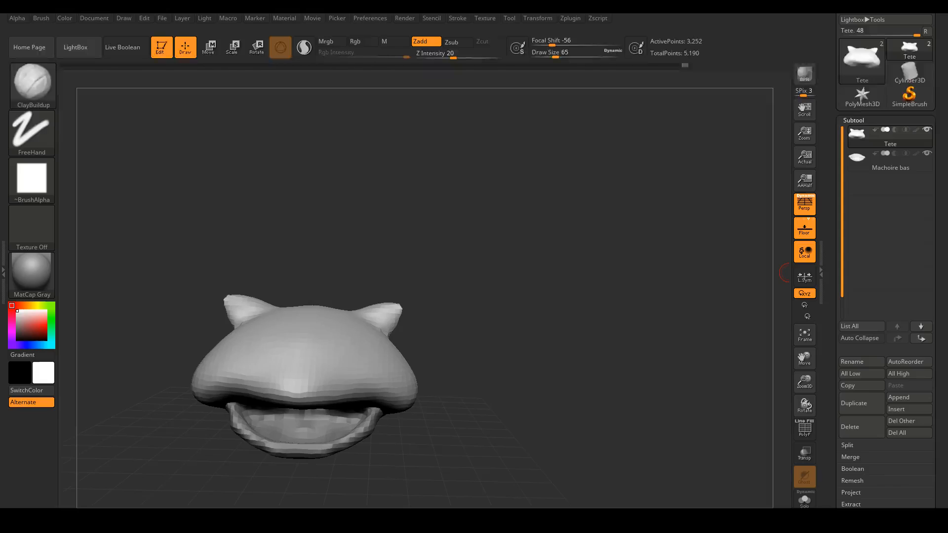
{"action": "left_click", "coordinate": [855, 458]}
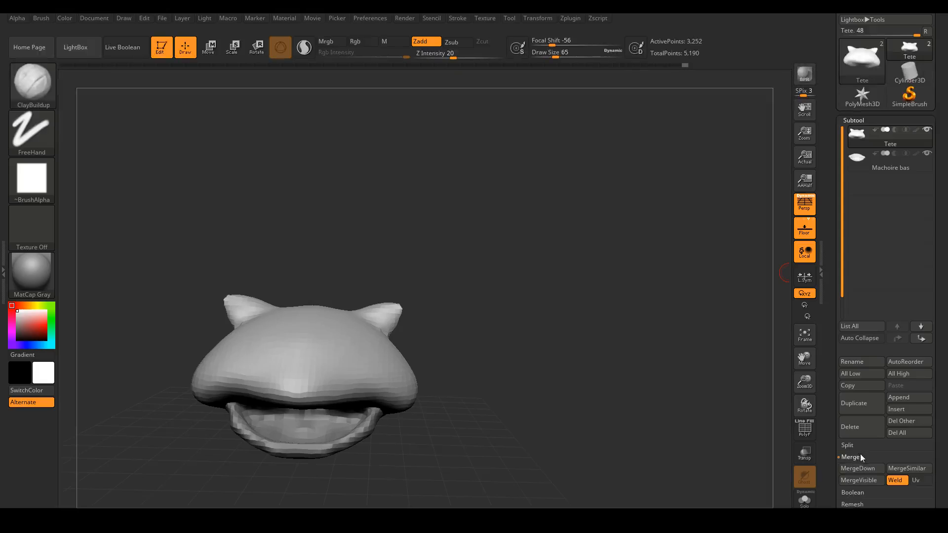
{"action": "left_click", "coordinate": [859, 469]}
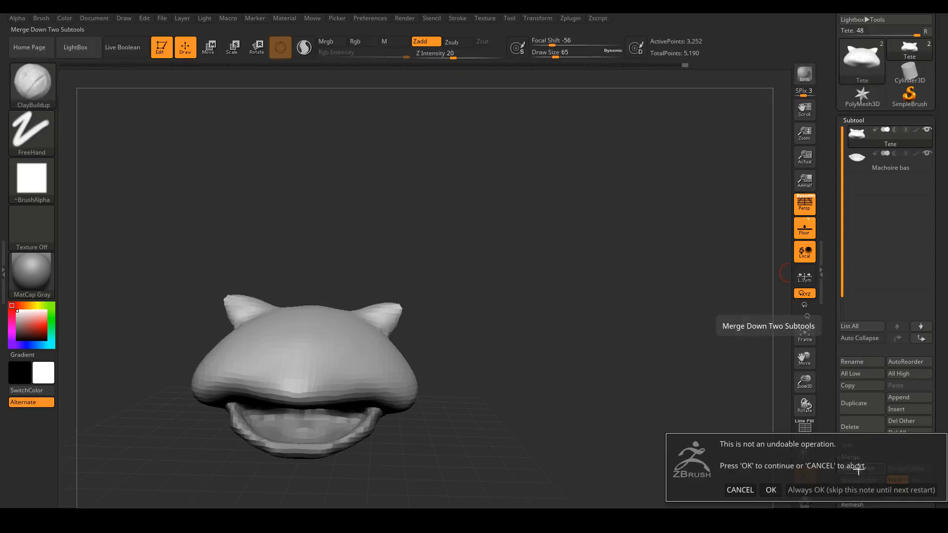
{"action": "left_click", "coordinate": [771, 490]}
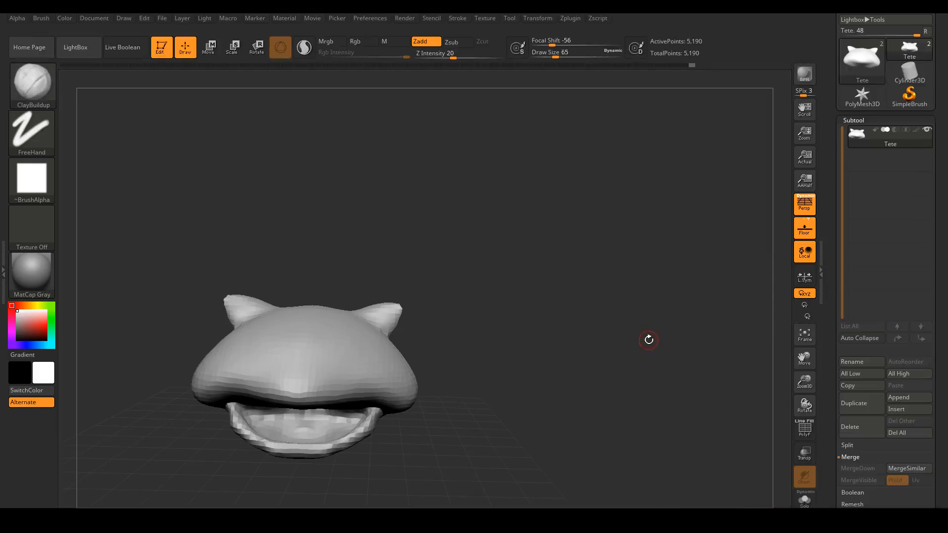
- Remesh the merged head and lower jaw with DynaMesh to fuse them into one continuous mesh
{"action": "left_click_drag", "start_coordinate": [519, 351], "coordinate": [542, 353]}
{"action": "left_click_drag", "start_coordinate": [555, 303], "coordinate": [521, 405]}
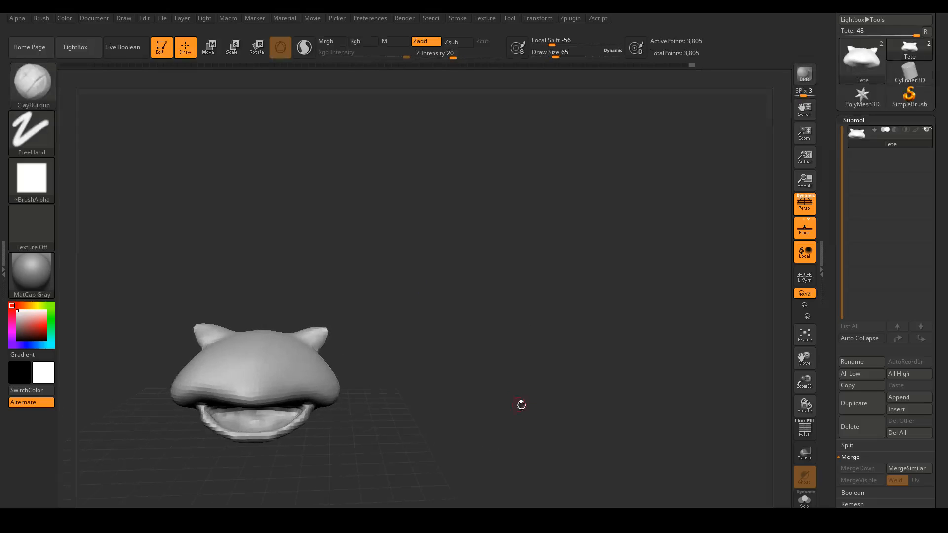
{"action": "left_click_drag", "start_coordinate": [440, 318], "coordinate": [597, 298]}
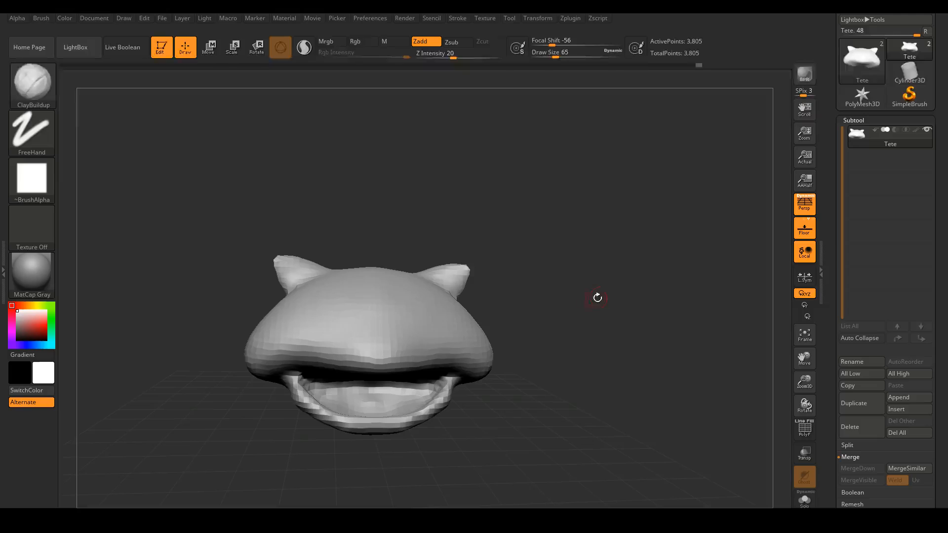